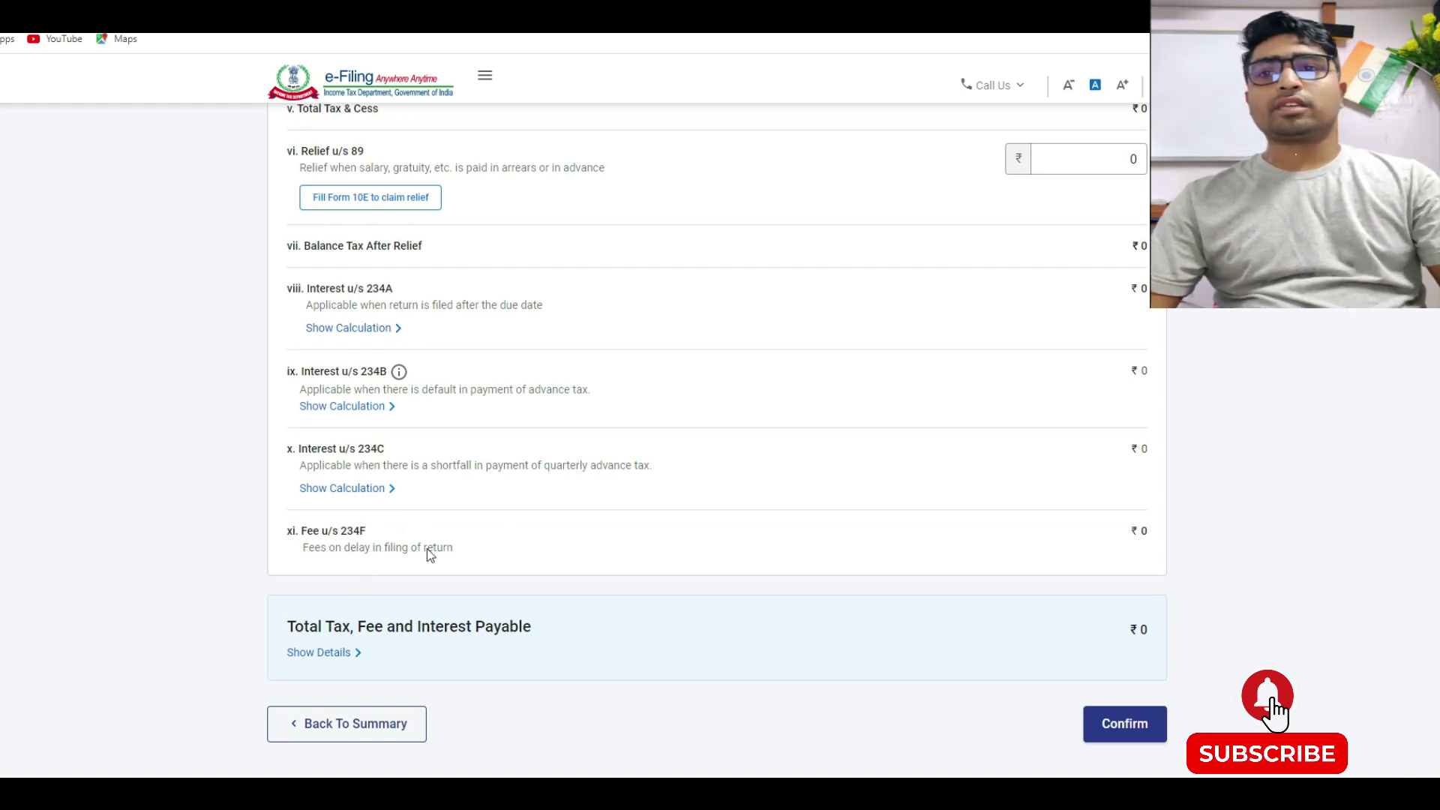
Step: Review the interest and late fee entries in the tax computation and confirm the tax liability details
{"action": "scroll", "coordinate": [1032, 414], "scroll_direction": "down", "scroll_amount": 3}
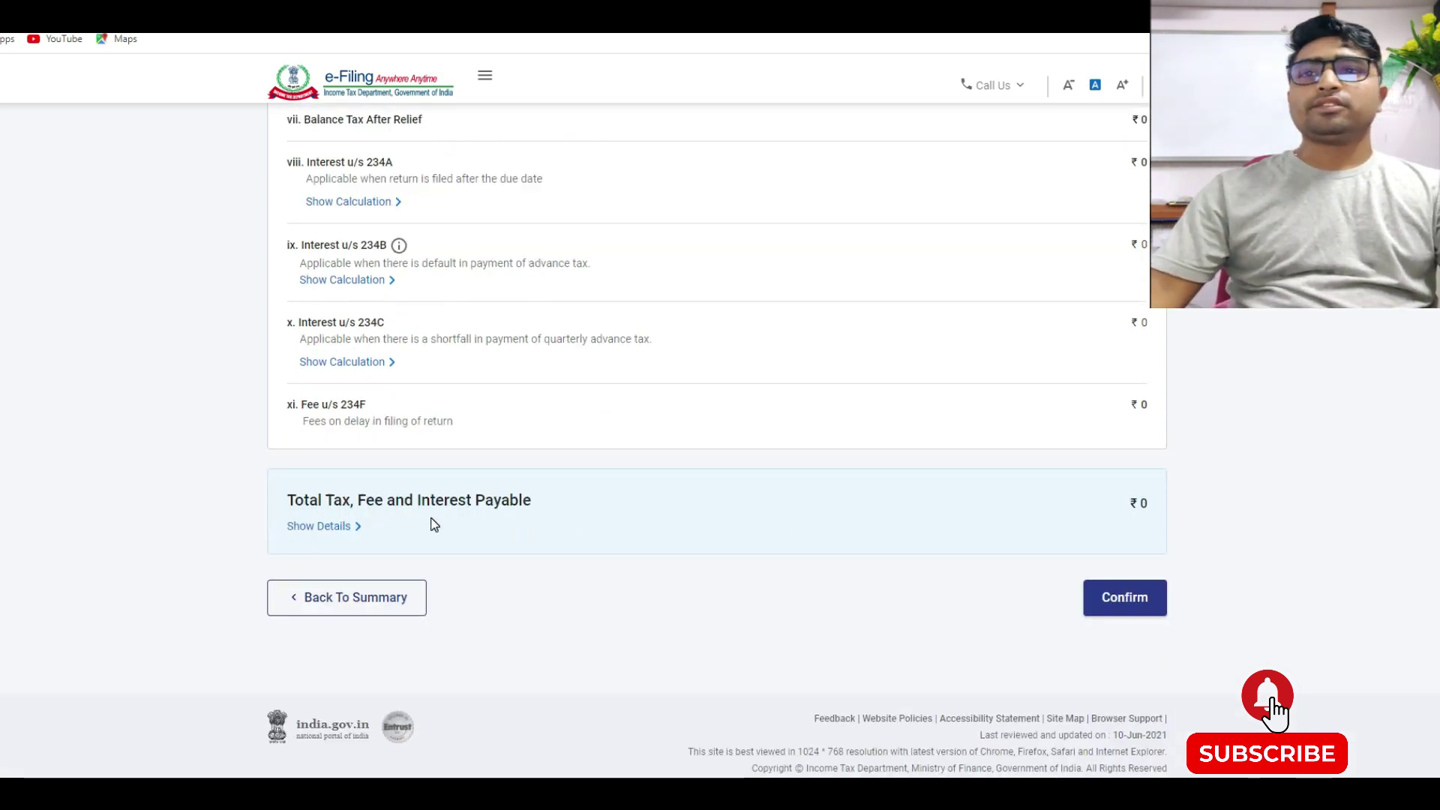
{"action": "left_click", "coordinate": [1141, 612]}
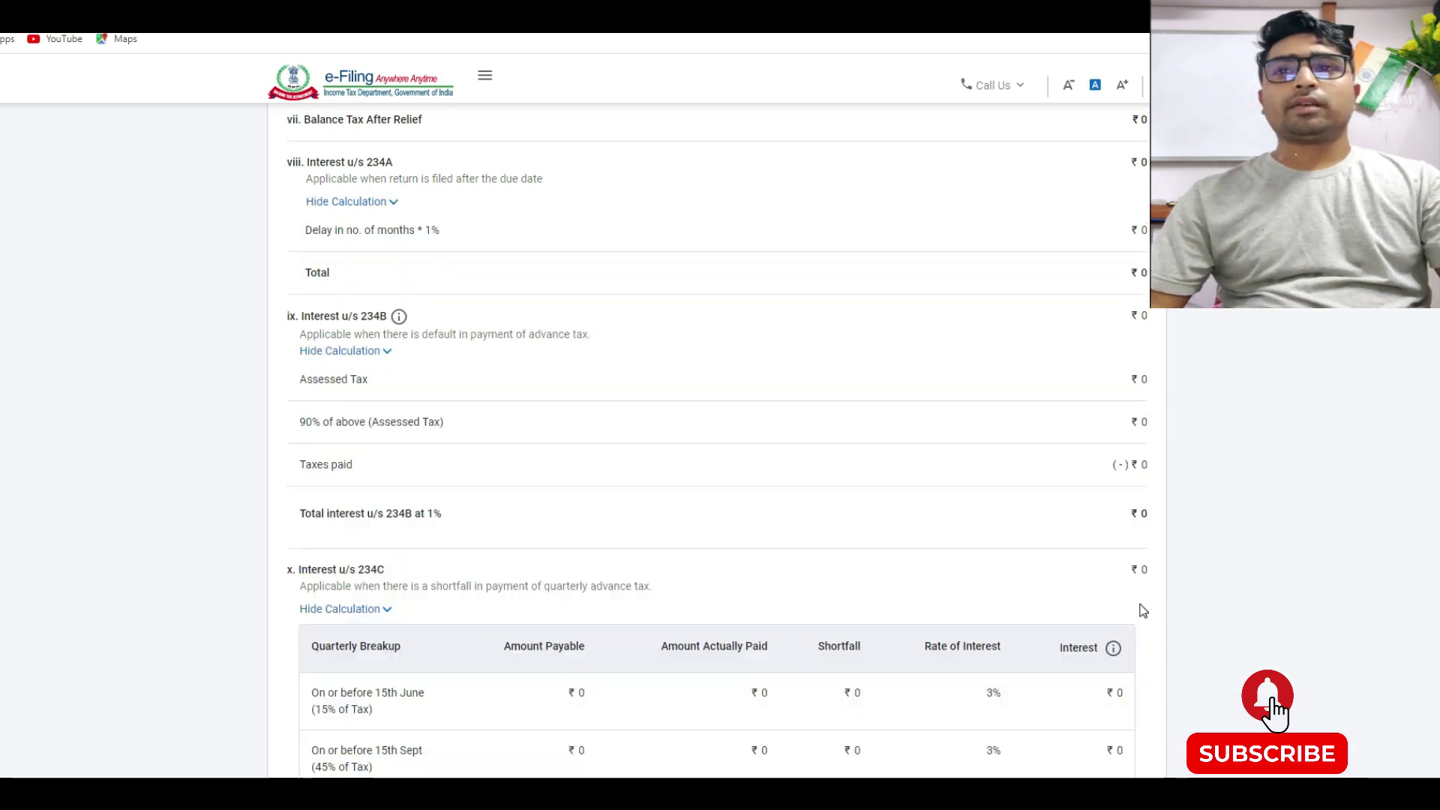
{"action": "scroll", "coordinate": [961, 566], "scroll_direction": "down", "scroll_amount": 2}
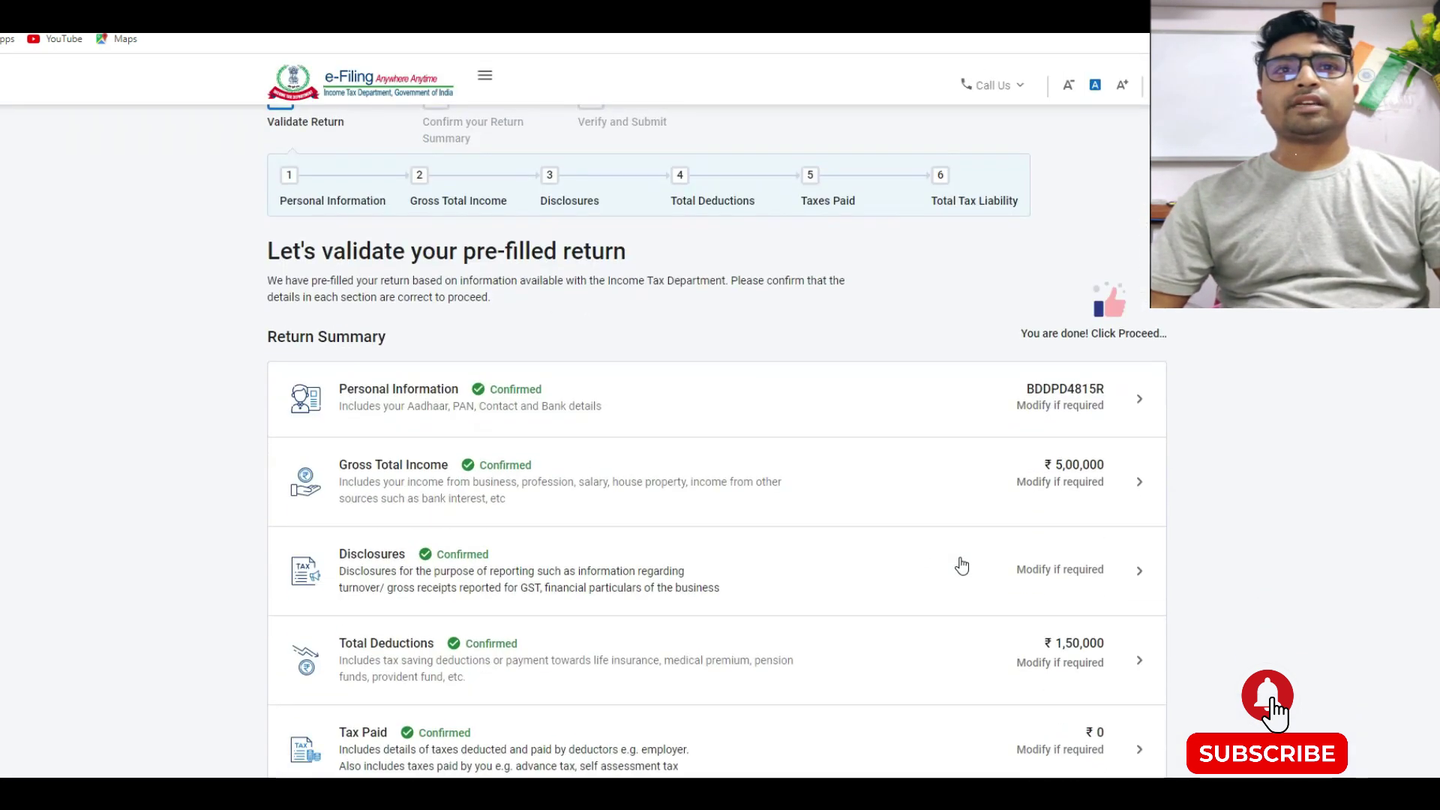
Step: Check that all six sections of the return summary are confirmed and proceed to the tax summary
{"action": "scroll", "coordinate": [961, 566], "scroll_direction": "down", "scroll_amount": 2}
{"action": "scroll", "coordinate": [960, 566], "scroll_direction": "down", "scroll_amount": 2}
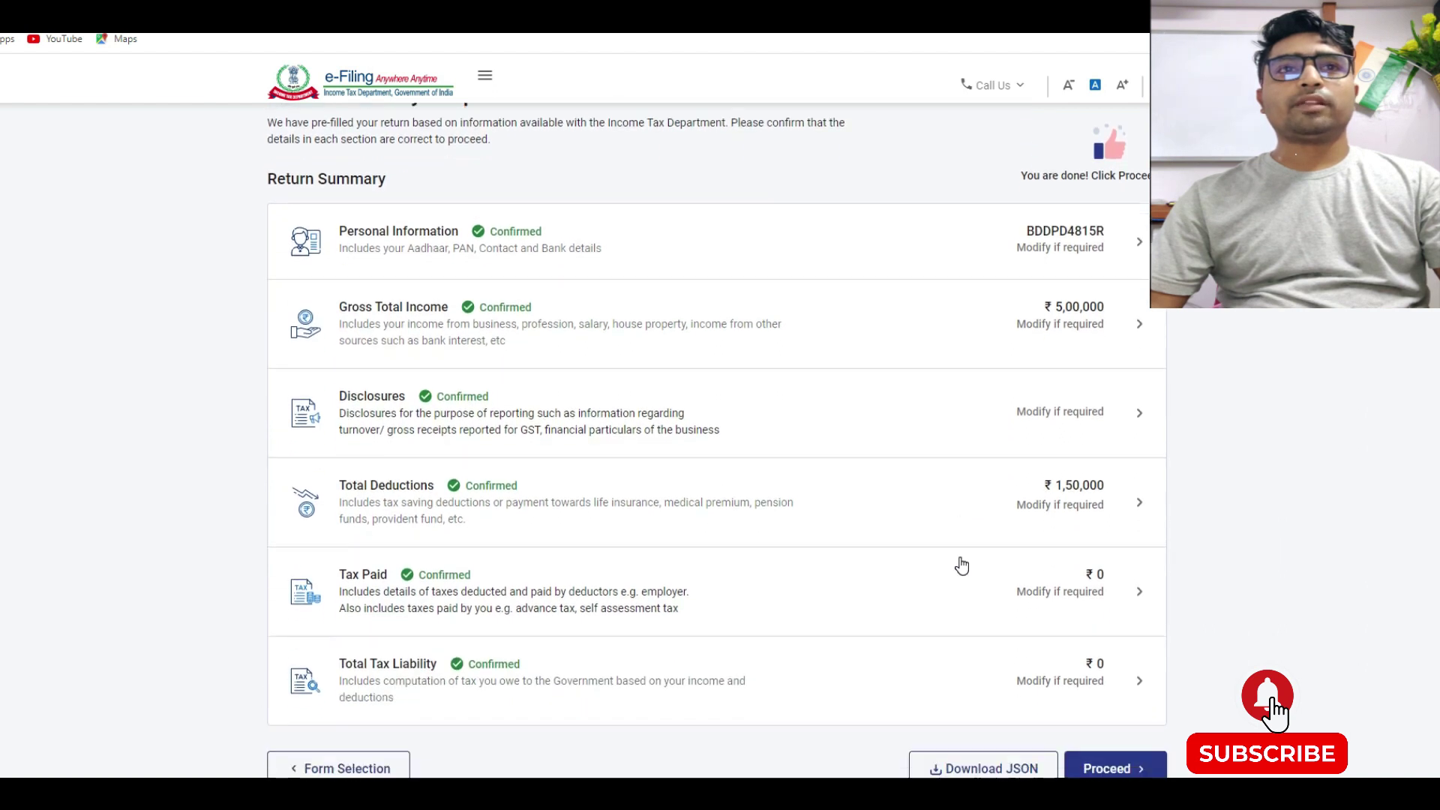
{"action": "scroll", "coordinate": [952, 559], "scroll_direction": "up", "scroll_amount": 5}
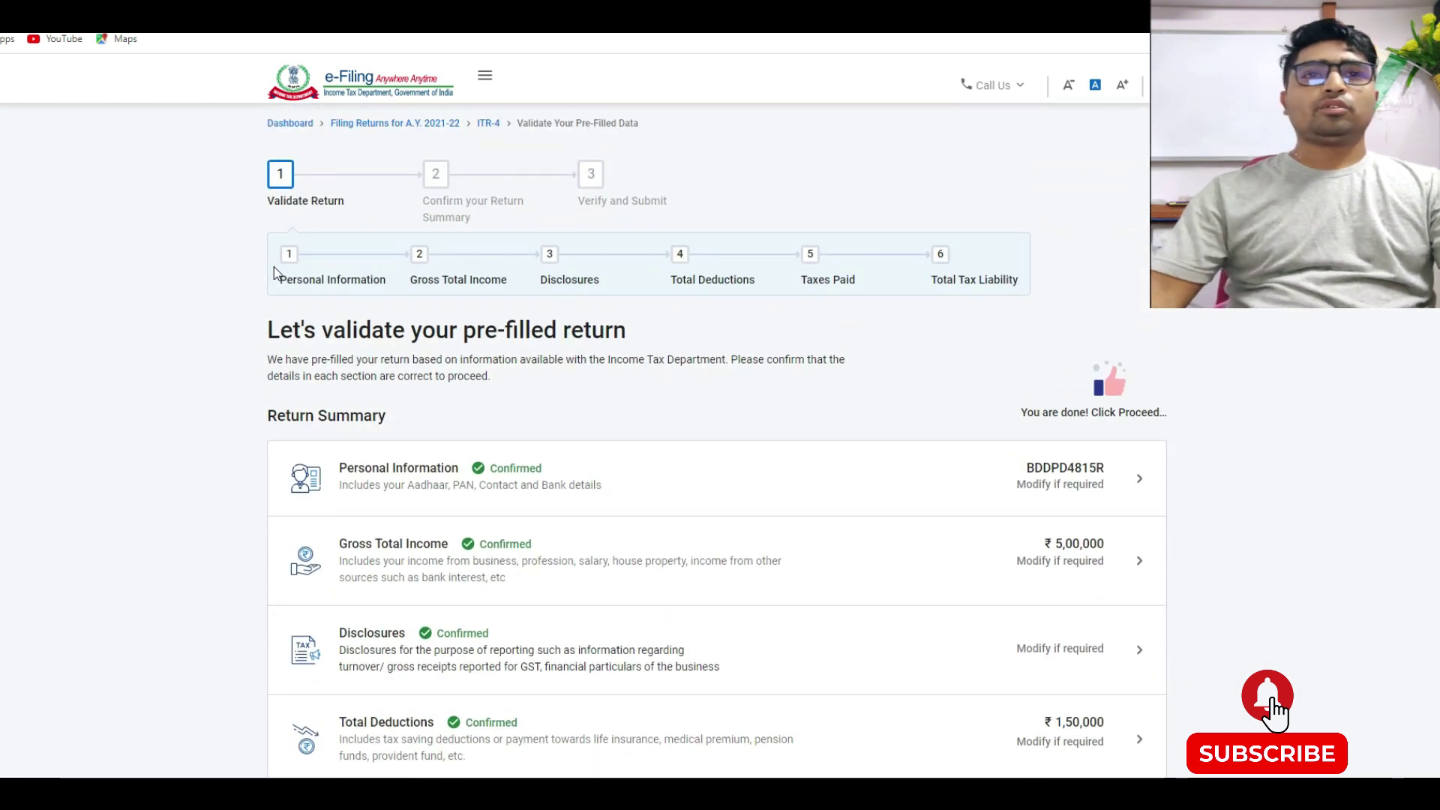
{"action": "scroll", "coordinate": [949, 593], "scroll_direction": "down", "scroll_amount": 2}
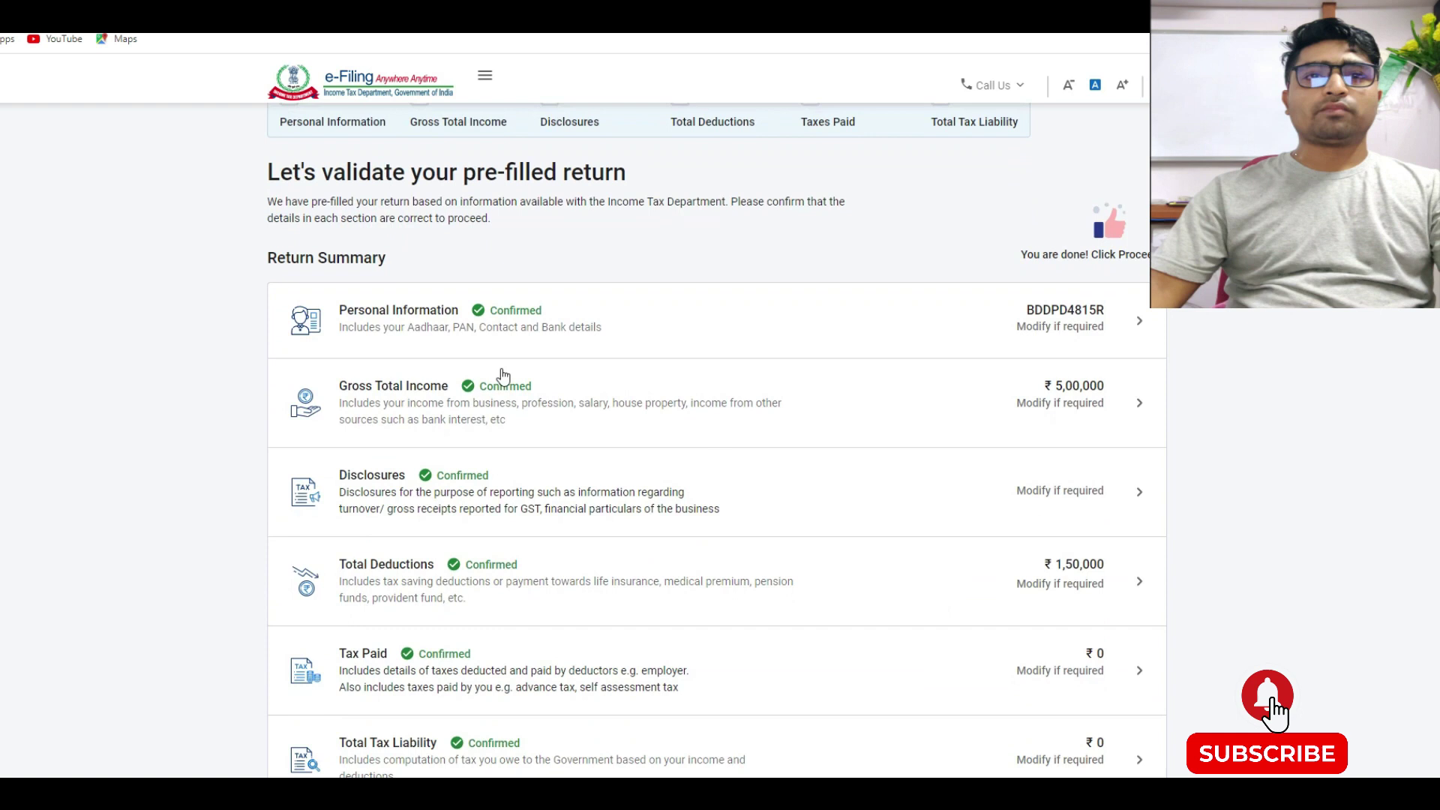
{"action": "scroll", "coordinate": [520, 531], "scroll_direction": "down", "scroll_amount": 2}
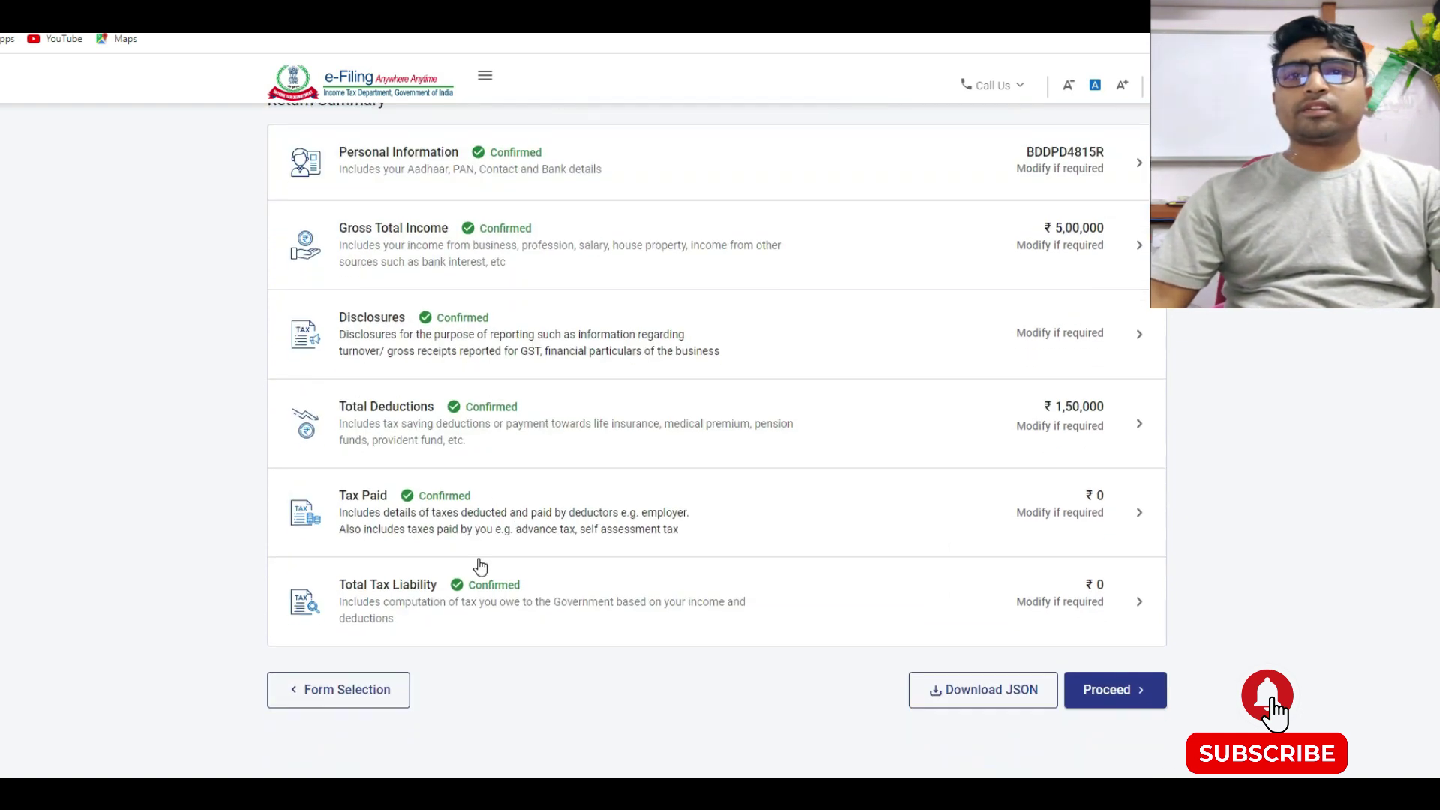
{"action": "left_click", "coordinate": [1117, 689]}
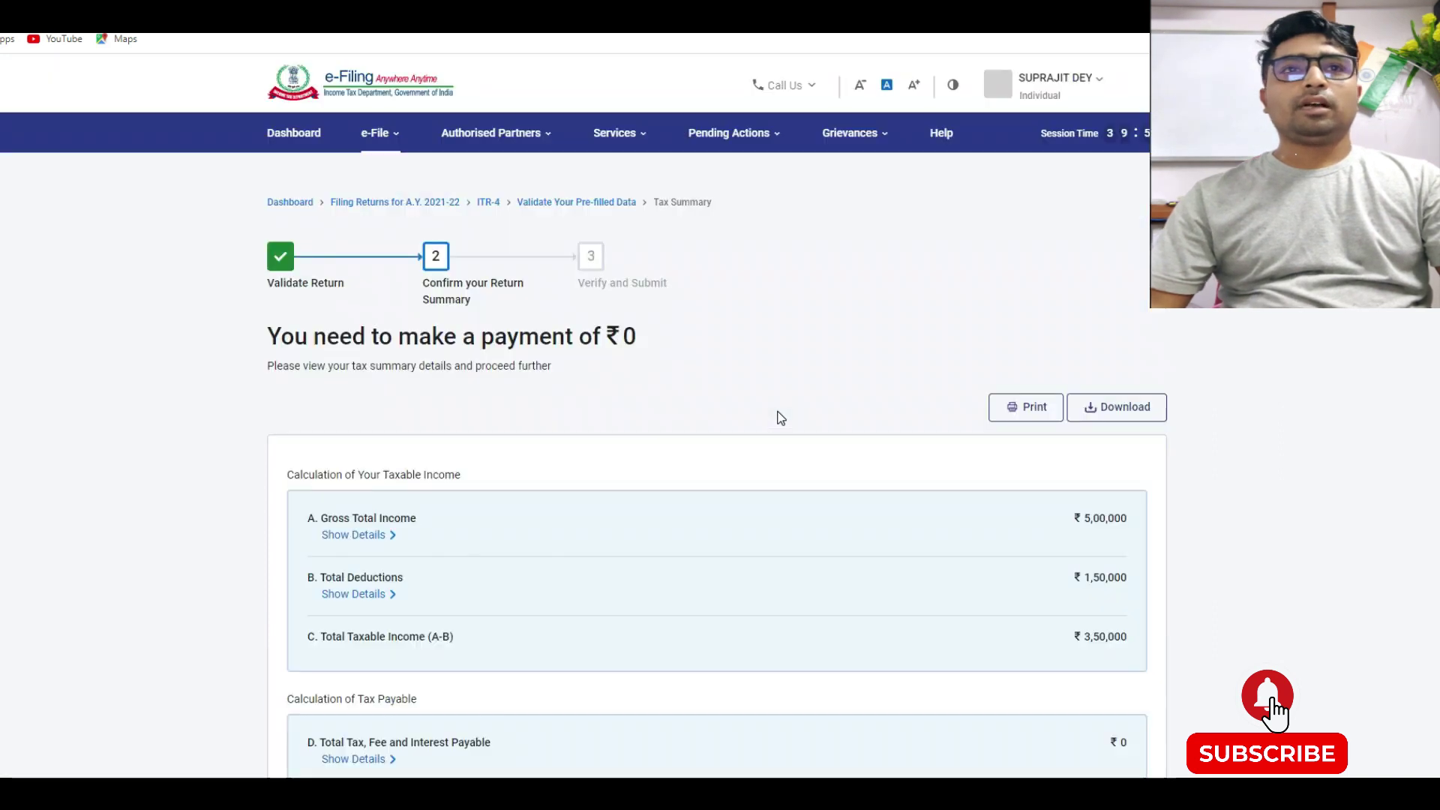
Step: Examine the tax summary, including taxable income, deductions, total tax, tax paid and the amount payable
{"action": "scroll", "coordinate": [780, 411], "scroll_direction": "down", "scroll_amount": 2}
{"action": "scroll", "coordinate": [780, 412], "scroll_direction": "down", "scroll_amount": 1}
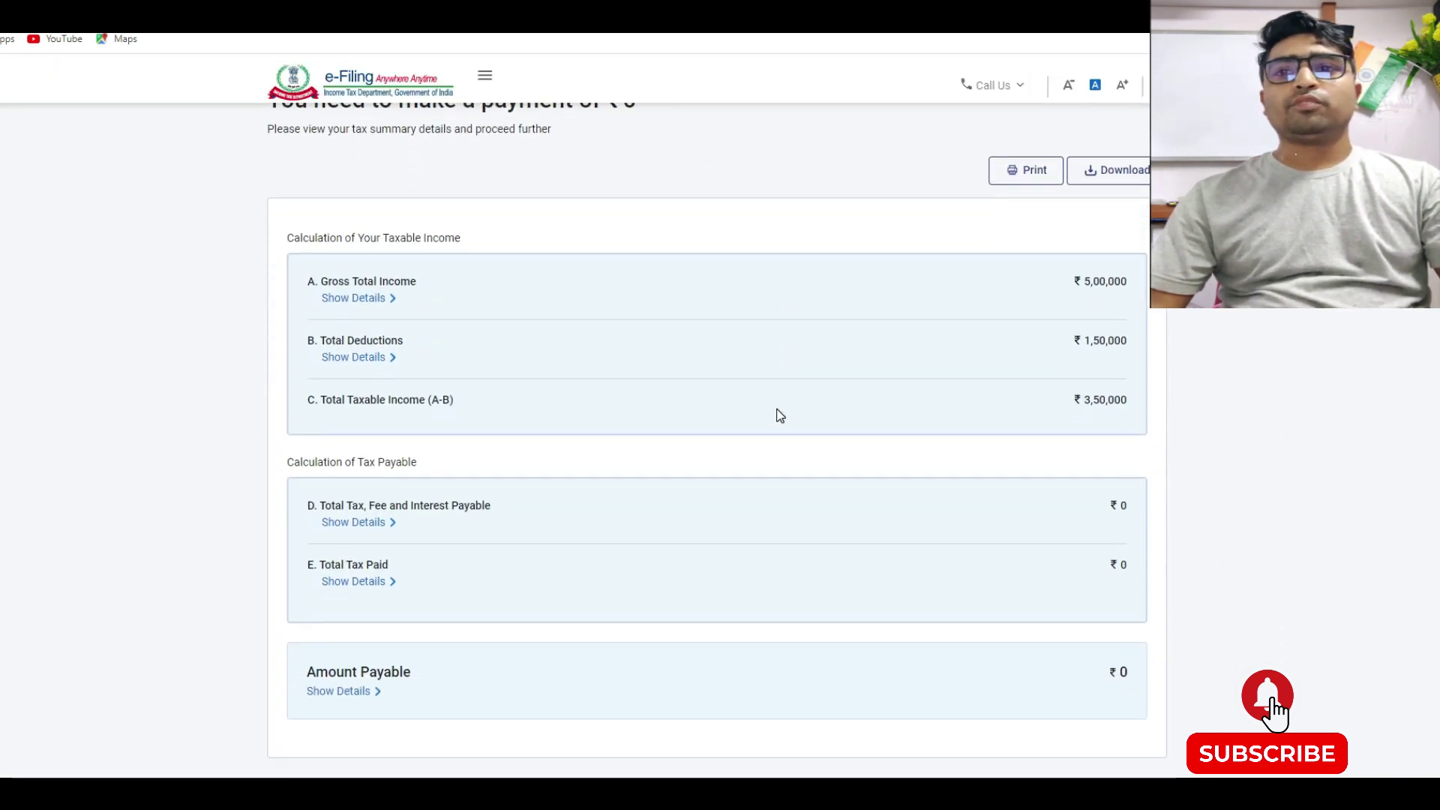
{"action": "scroll", "coordinate": [780, 416], "scroll_direction": "down", "scroll_amount": 2}
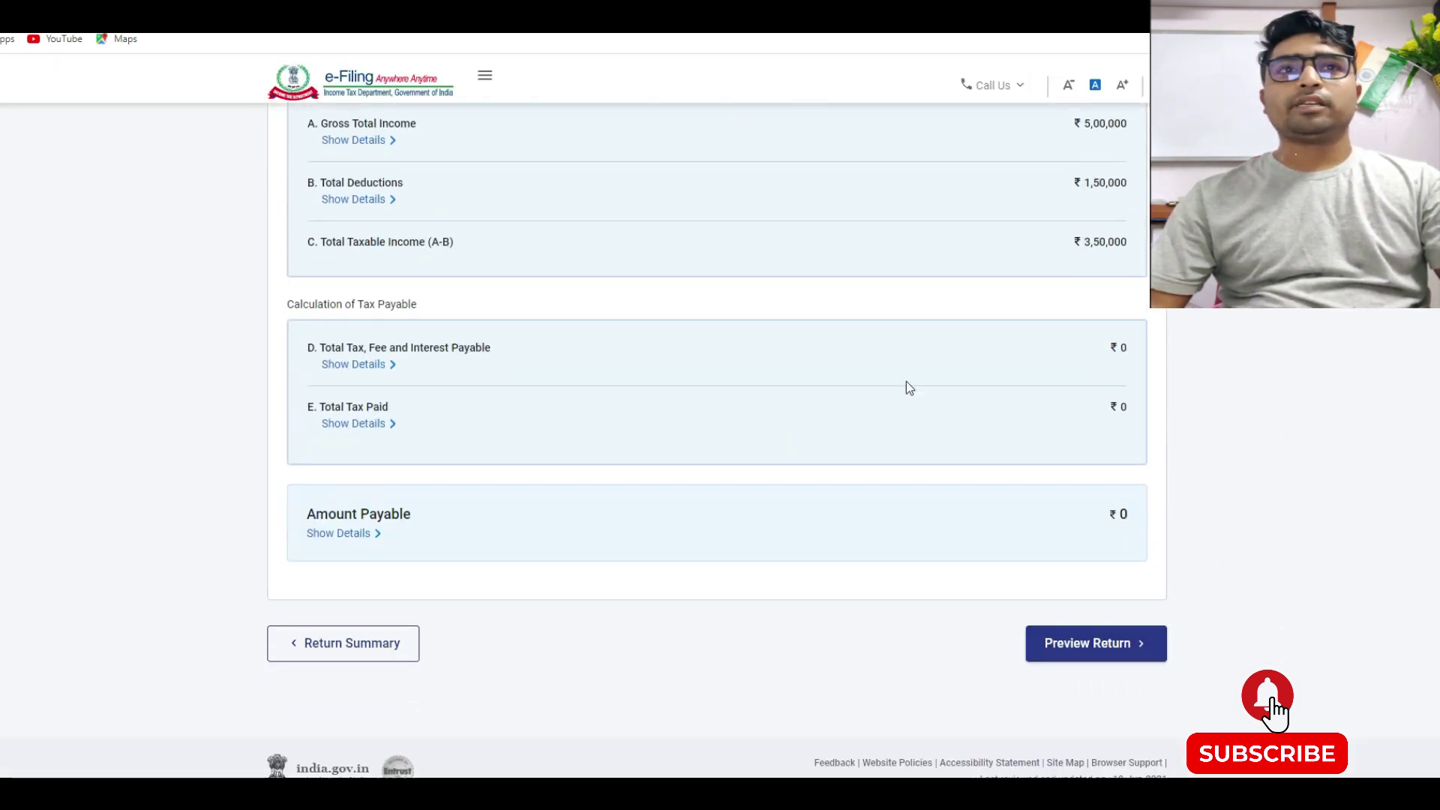
{"action": "scroll", "coordinate": [846, 412], "scroll_direction": "up", "scroll_amount": 1}
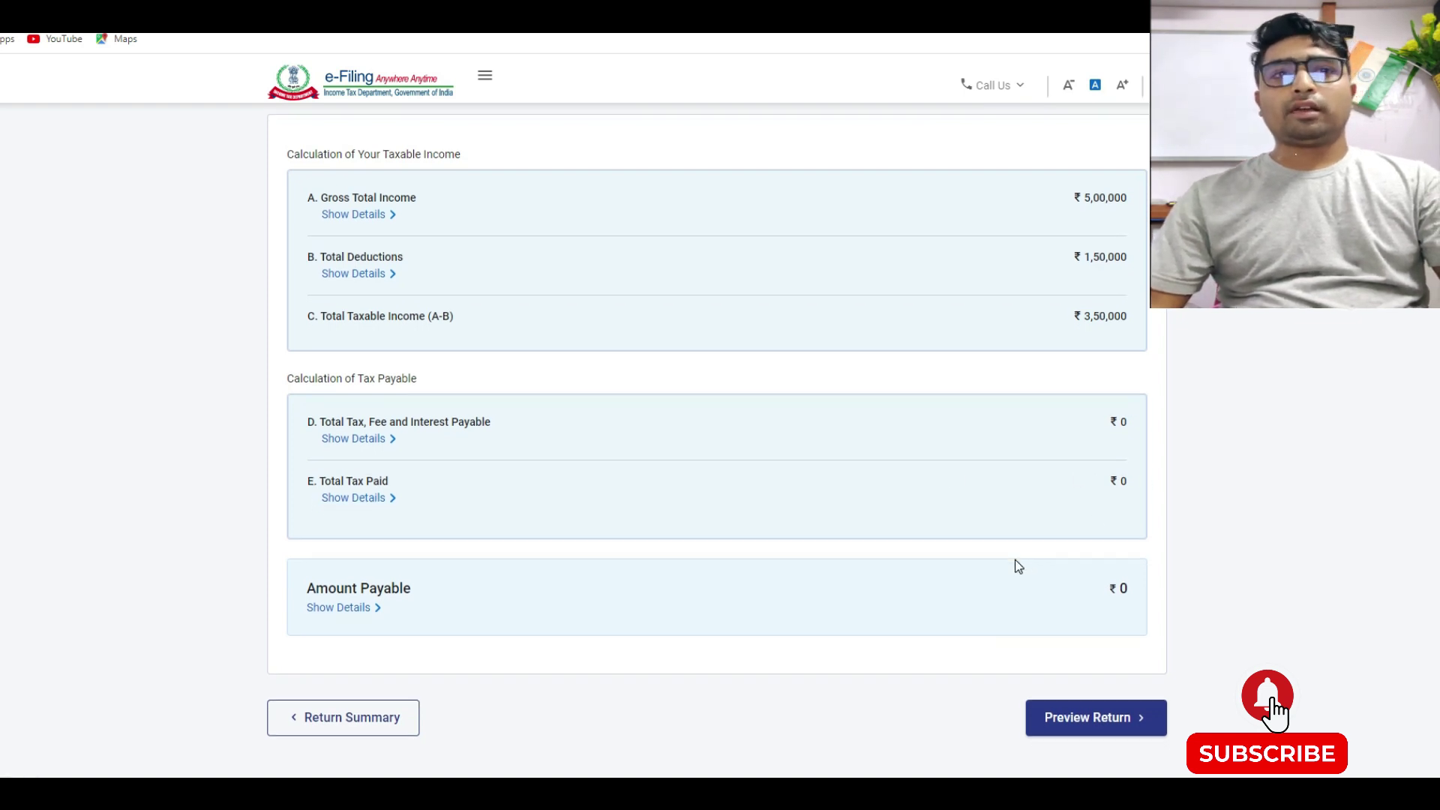
{"action": "scroll", "coordinate": [1015, 559], "scroll_direction": "down", "scroll_amount": 2}
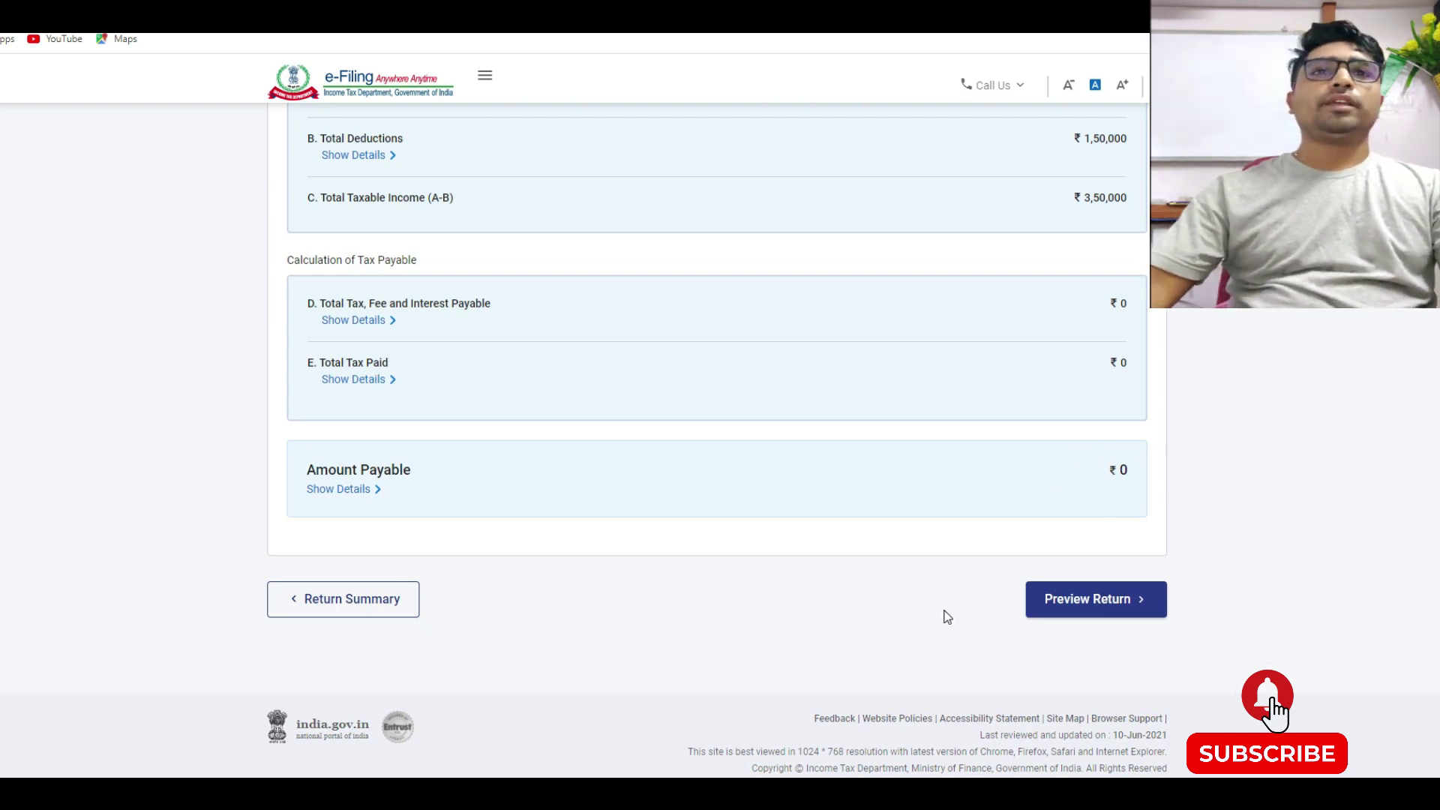
{"action": "scroll", "coordinate": [984, 611], "scroll_direction": "up", "scroll_amount": 6}
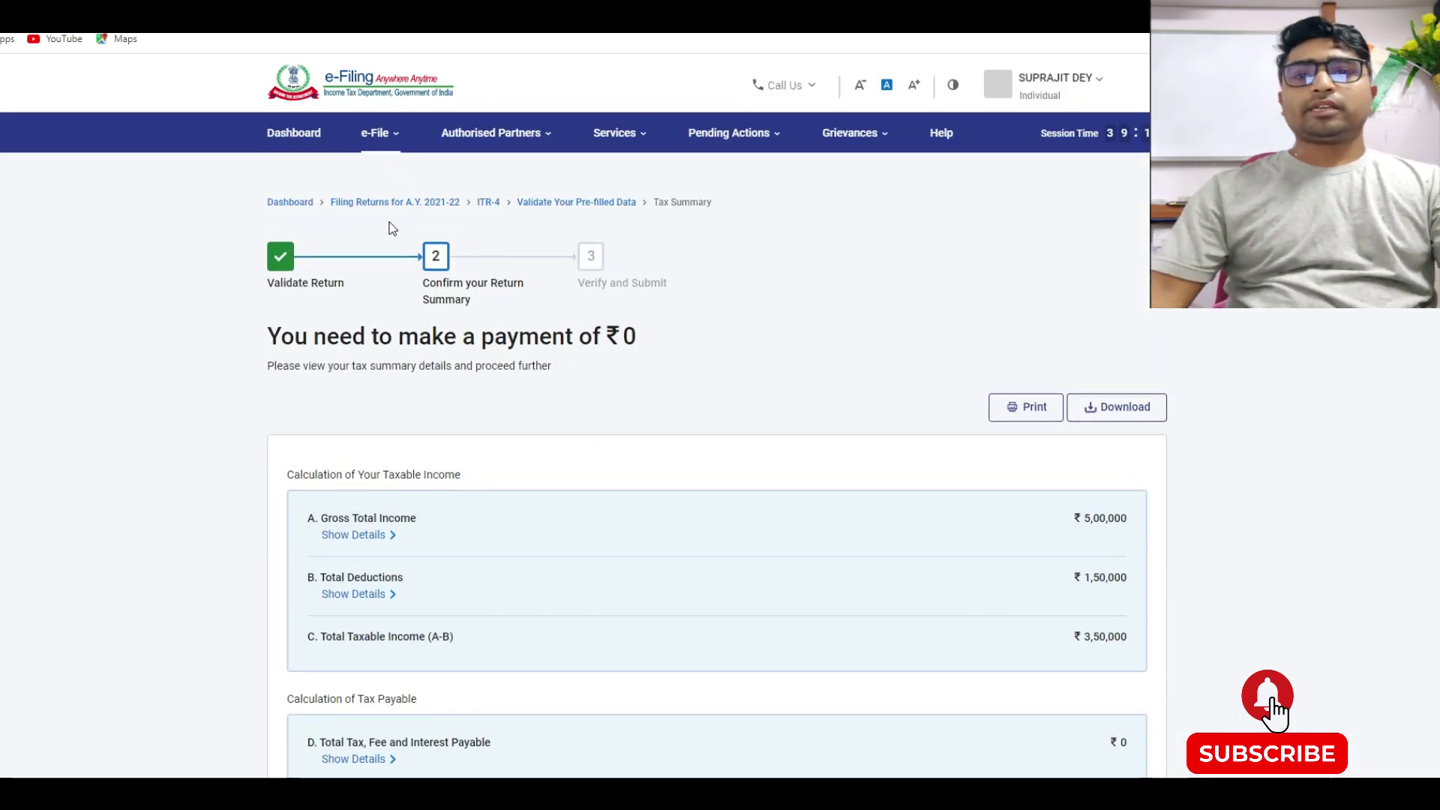
{"action": "scroll", "coordinate": [595, 600], "scroll_direction": "down", "scroll_amount": 3}
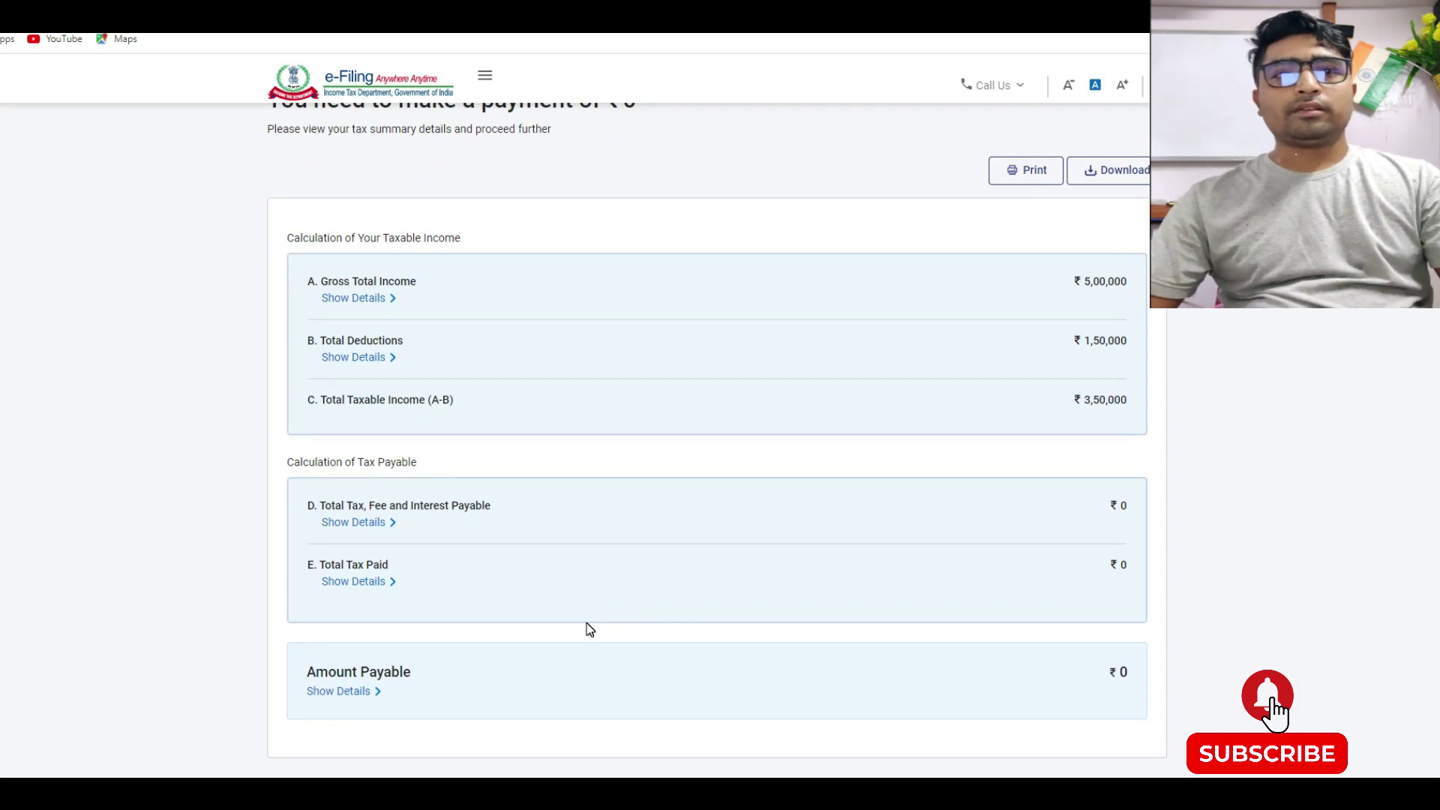
{"action": "scroll", "coordinate": [587, 628], "scroll_direction": "down", "scroll_amount": 3}
Step: Go back to the return summary and edit the business income, entering ABC LIMITED as business name with code 09028-Retail sale of other products n.e.c
{"action": "left_click", "coordinate": [381, 600]}
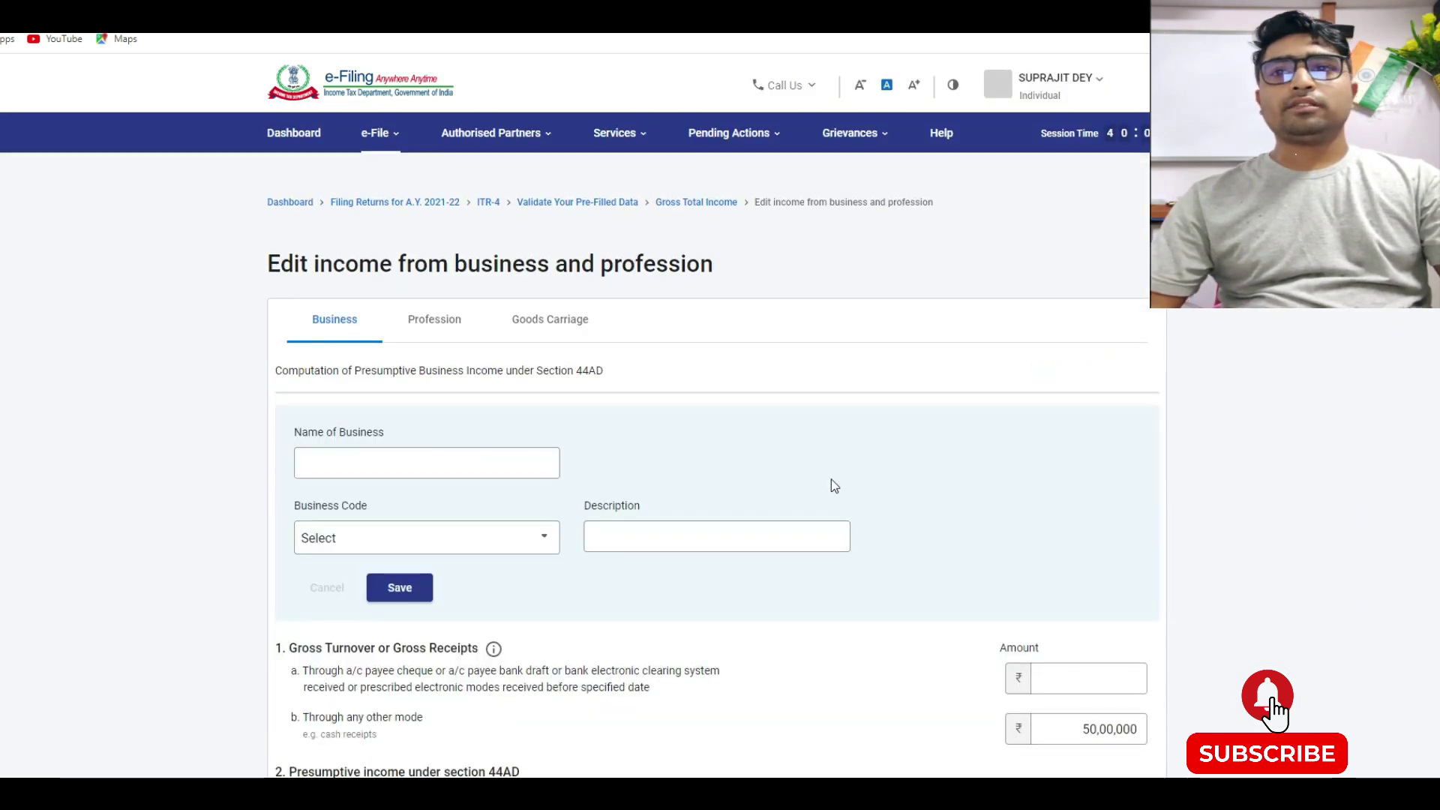
{"action": "scroll", "coordinate": [840, 477], "scroll_direction": "down", "scroll_amount": 2}
{"action": "left_click", "coordinate": [372, 298]}
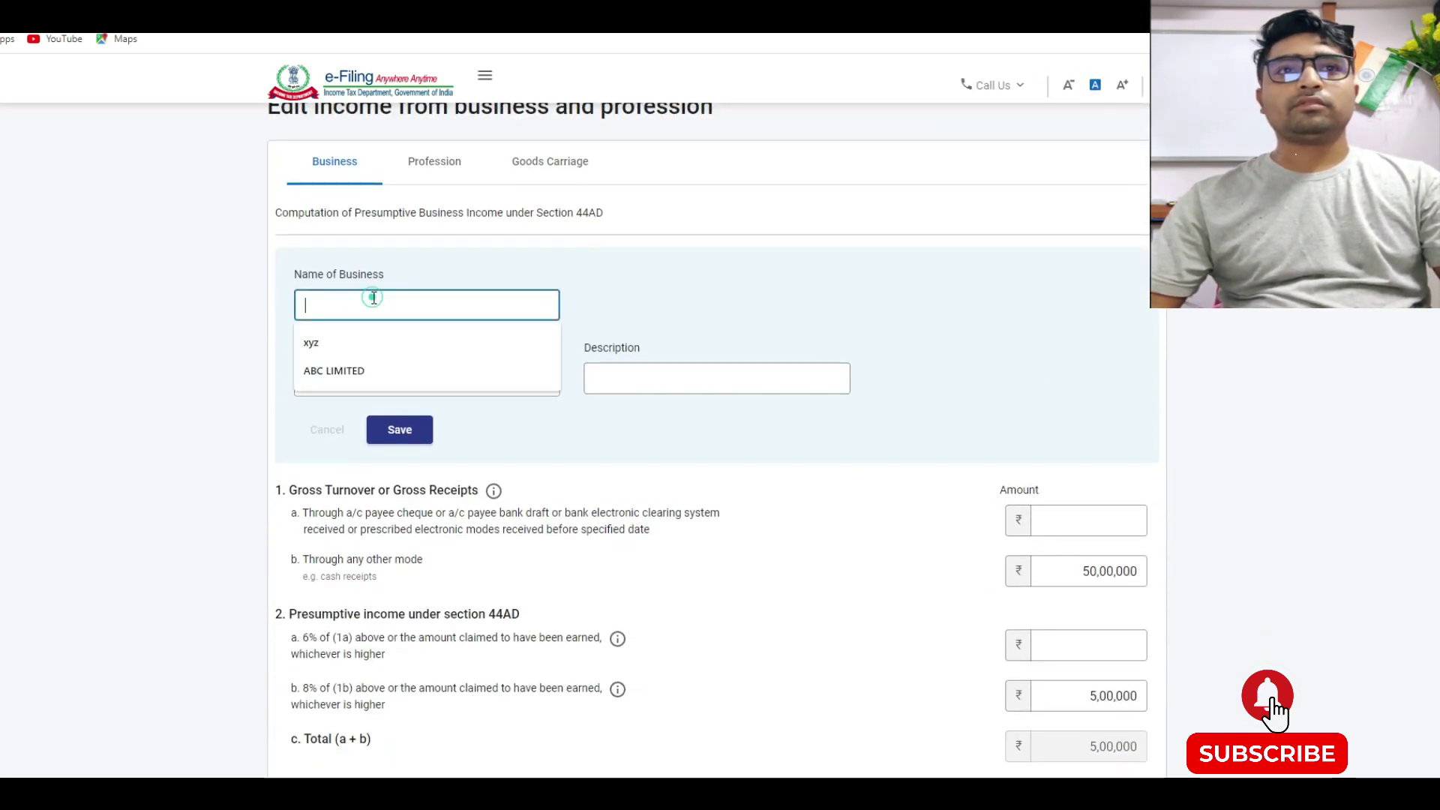
{"action": "left_click", "coordinate": [361, 371]}
{"action": "left_click", "coordinate": [365, 381]}
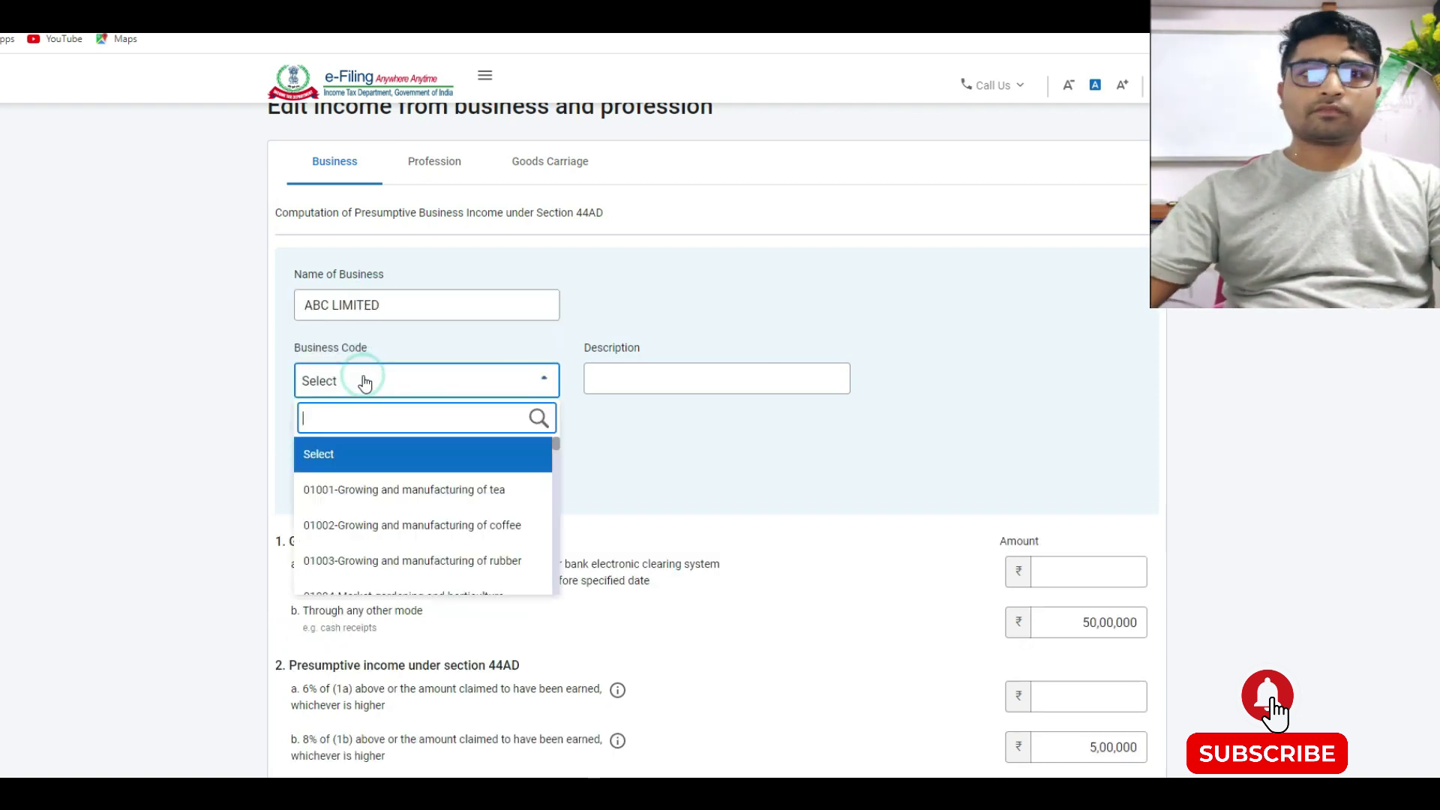
{"action": "type", "text": "09028"}
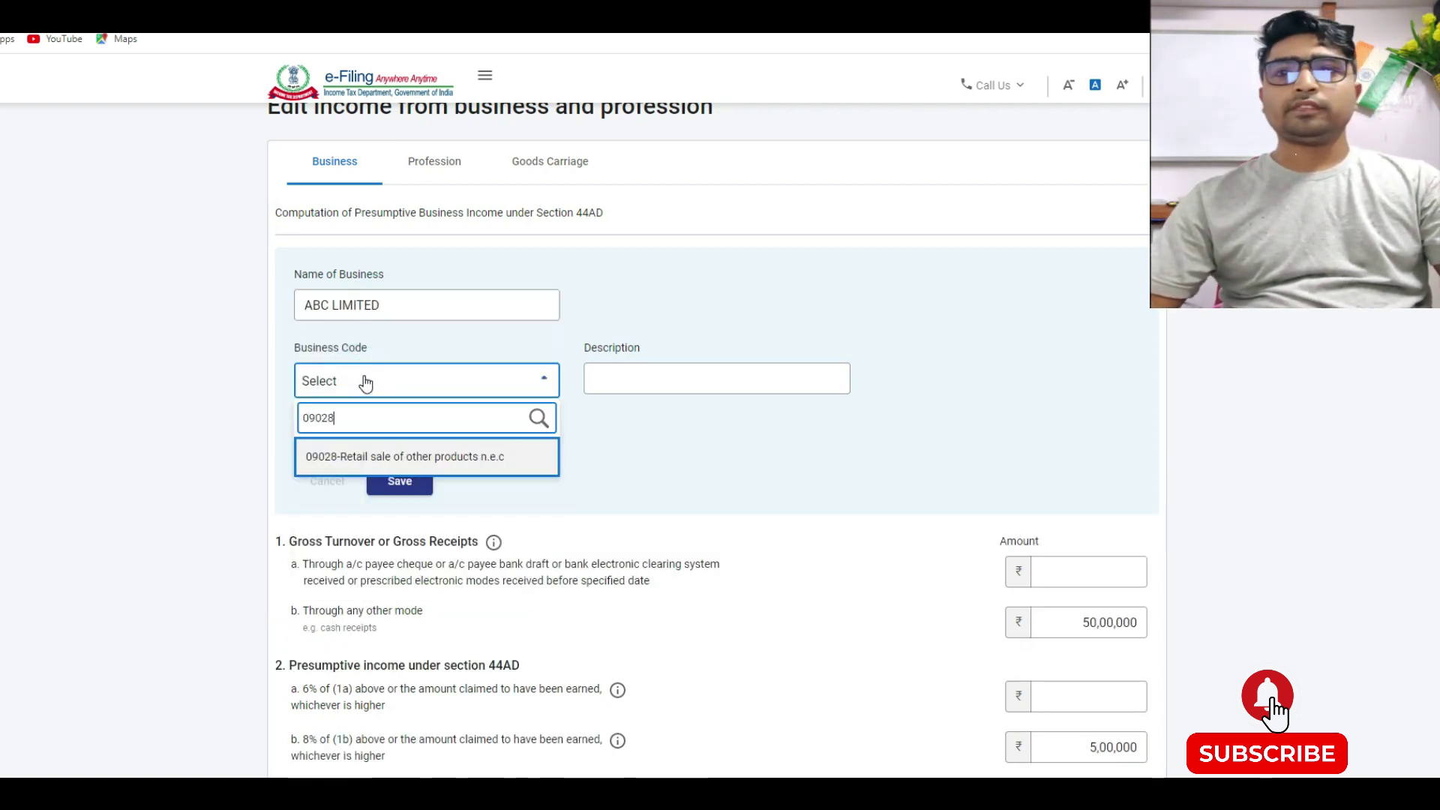
{"action": "left_click", "coordinate": [391, 457]}
Step: Set the section 44AD presumptive income for receipts through any other mode to 10,00,000 and save the business income
{"action": "scroll", "coordinate": [923, 544], "scroll_direction": "down", "scroll_amount": 3}
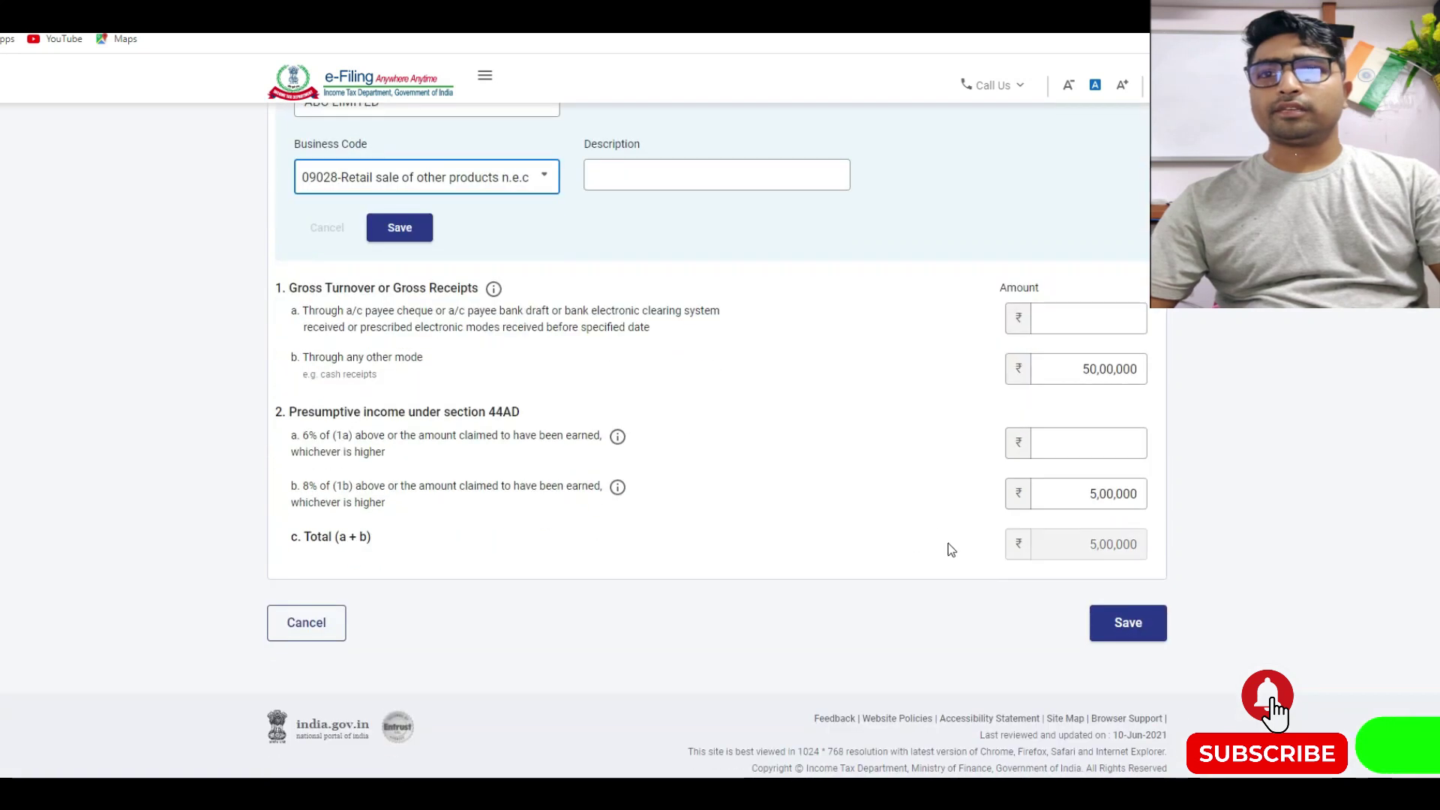
{"action": "double_click", "coordinate": [1056, 494]}
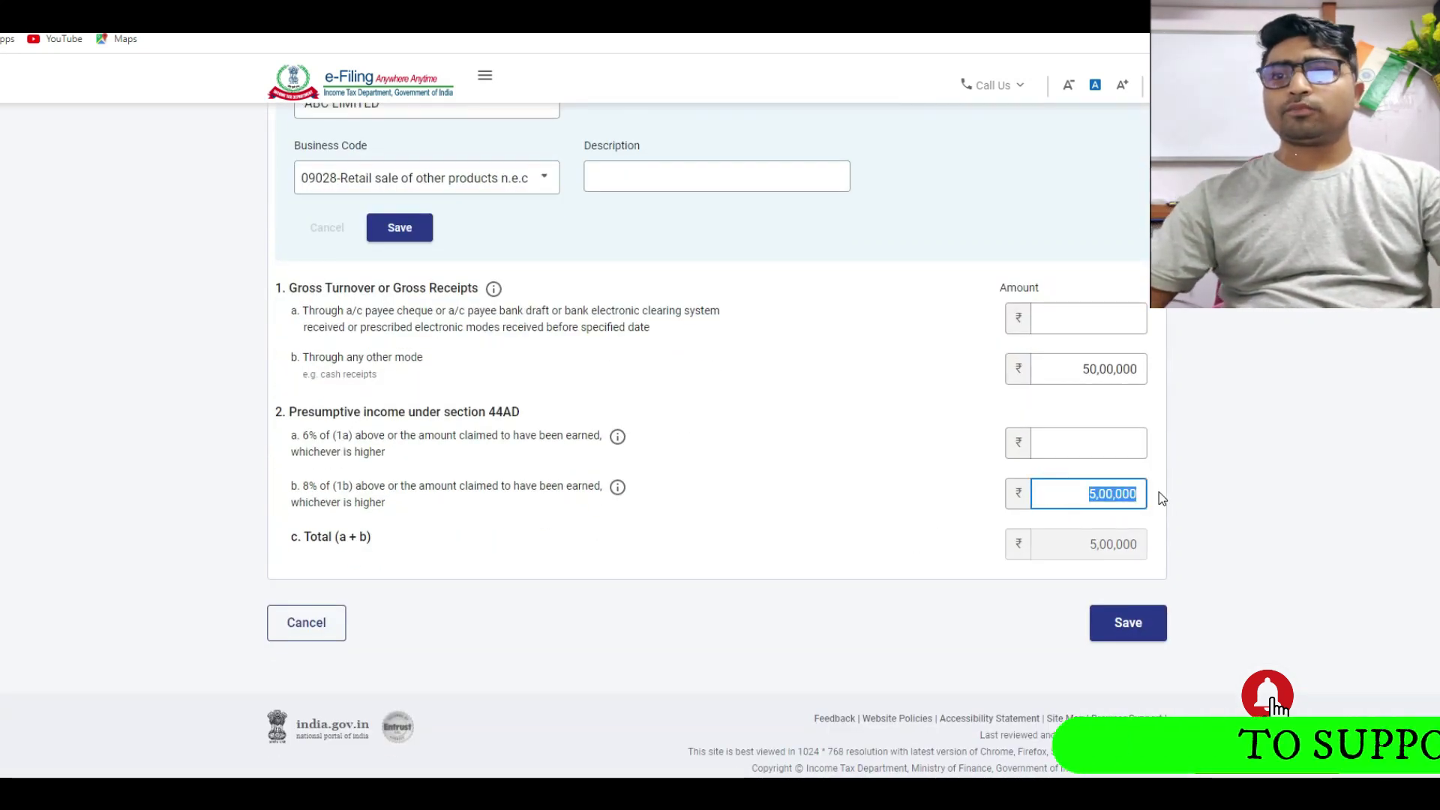
{"action": "type", "text": "100000"}
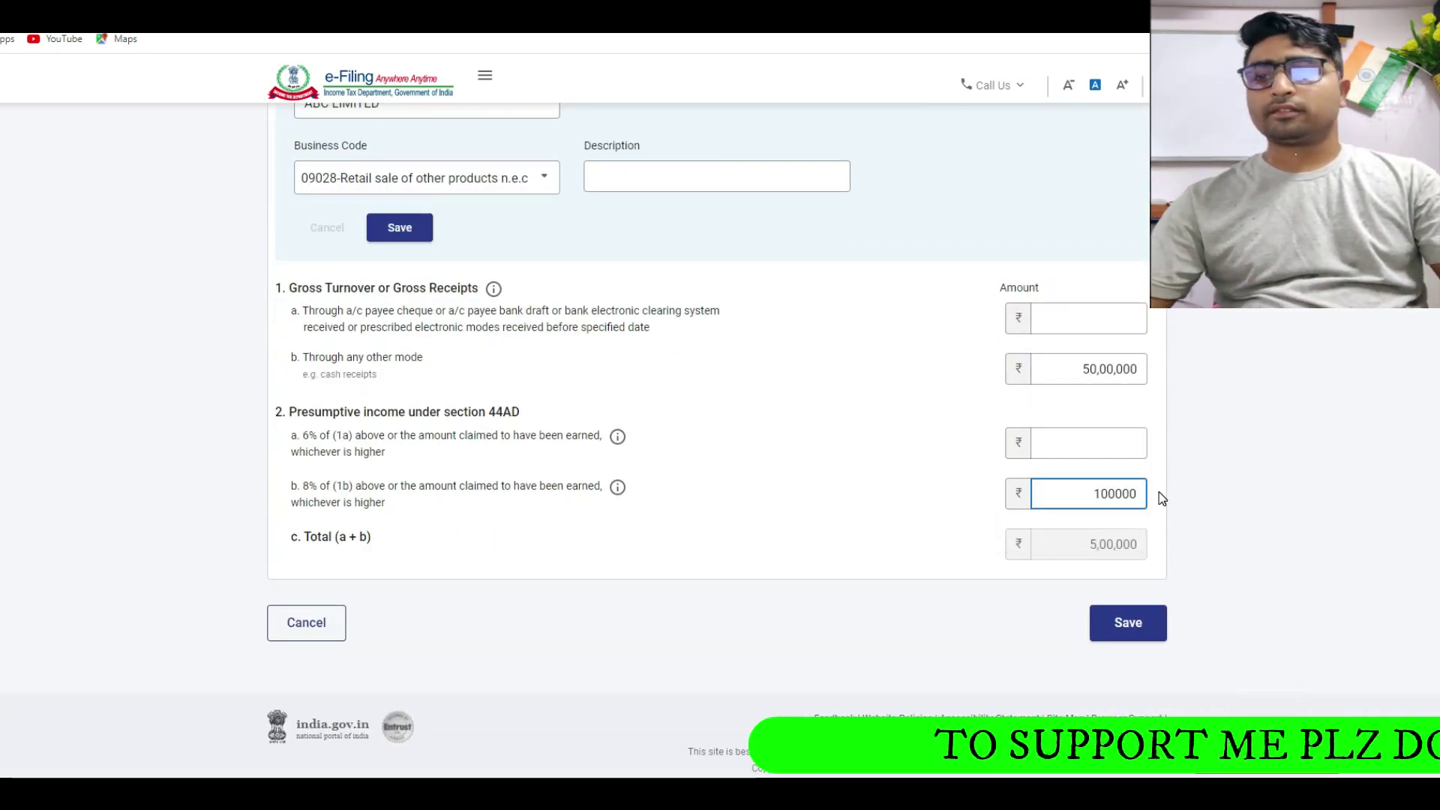
{"action": "left_click", "coordinate": [1158, 492]}
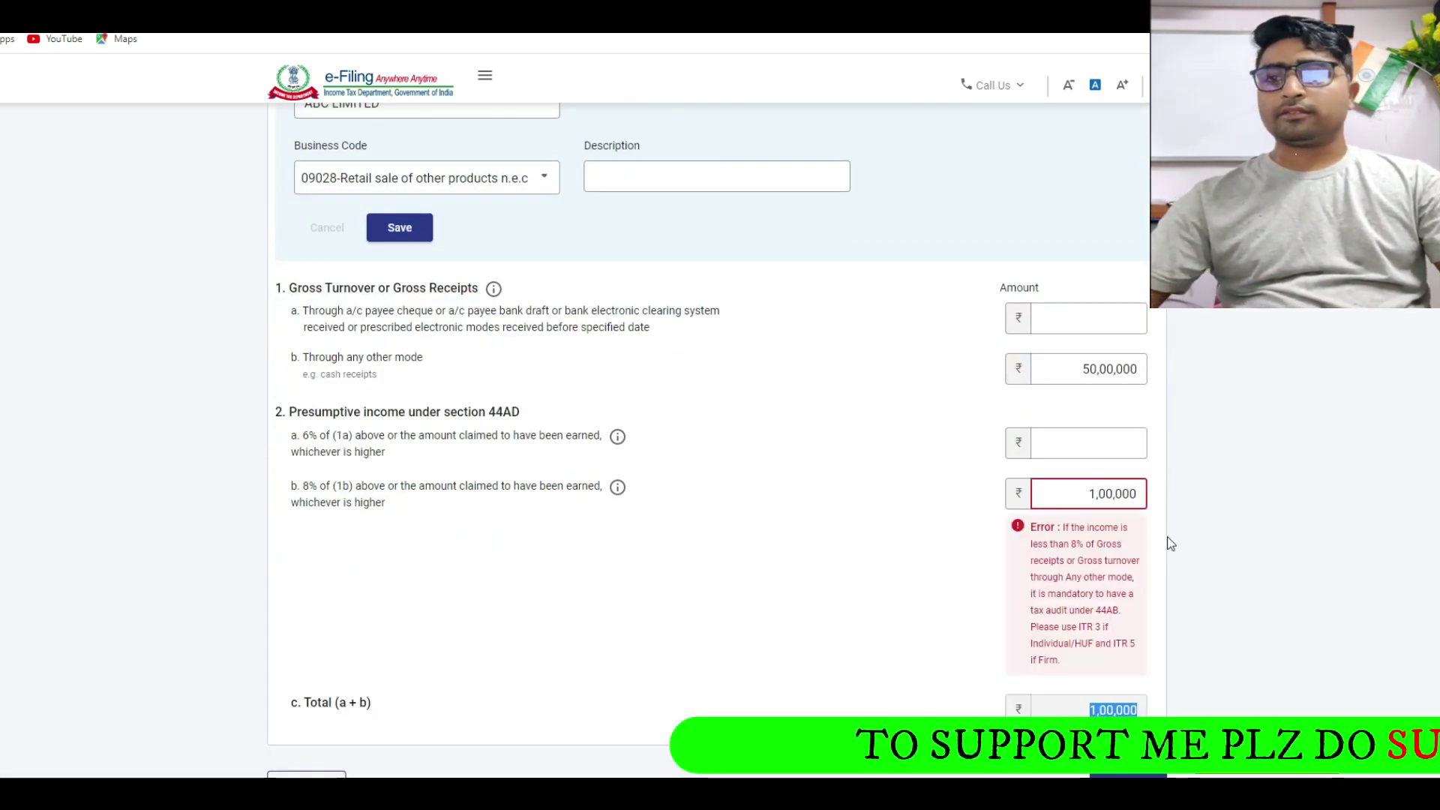
{"action": "left_click", "coordinate": [1123, 499]}
{"action": "type", "text": "0"}
{"action": "left_click", "coordinate": [1136, 621]}
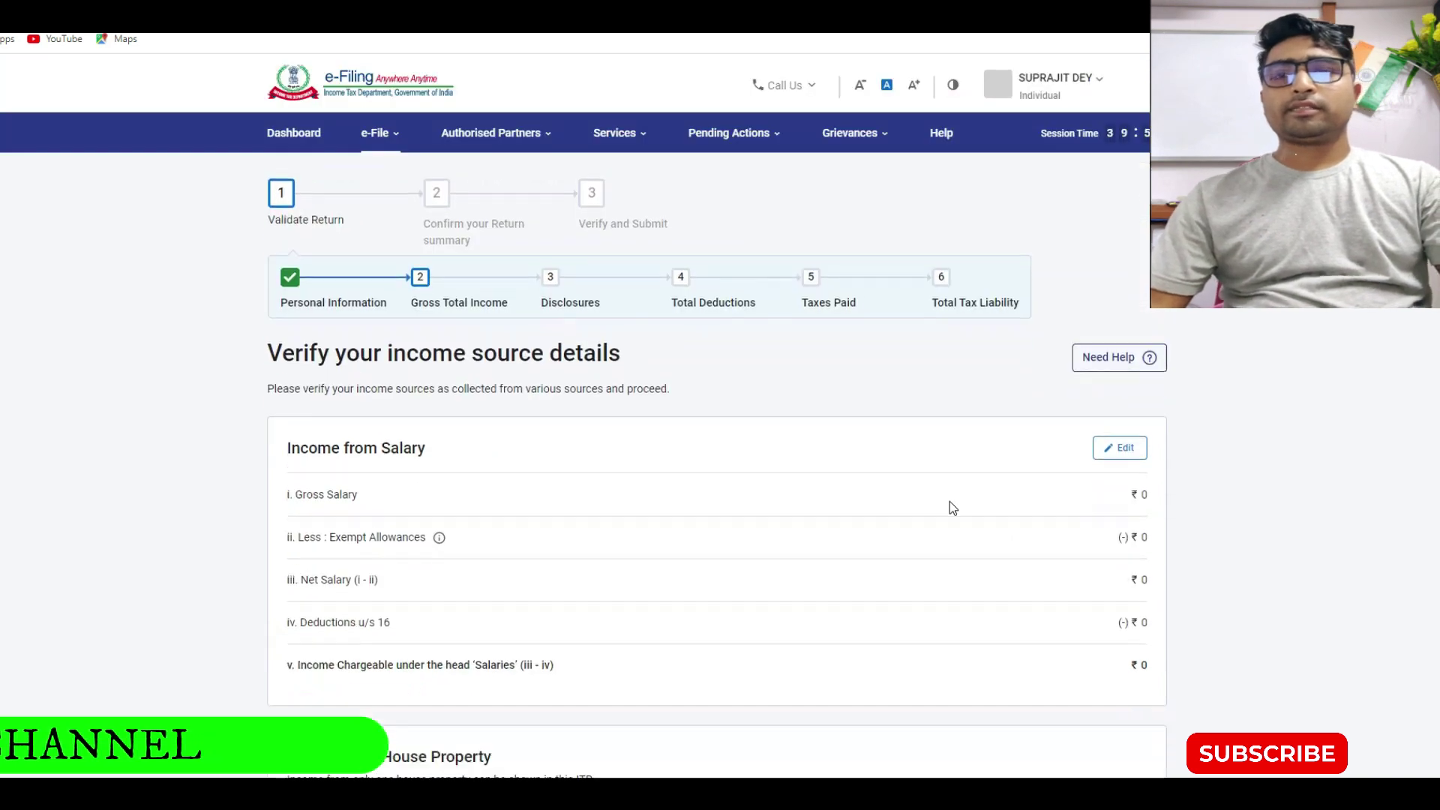
Step: Confirm the gross total income and open the Total Tax Liability section from the return summary
{"action": "scroll", "coordinate": [950, 501], "scroll_direction": "down", "scroll_amount": 15}
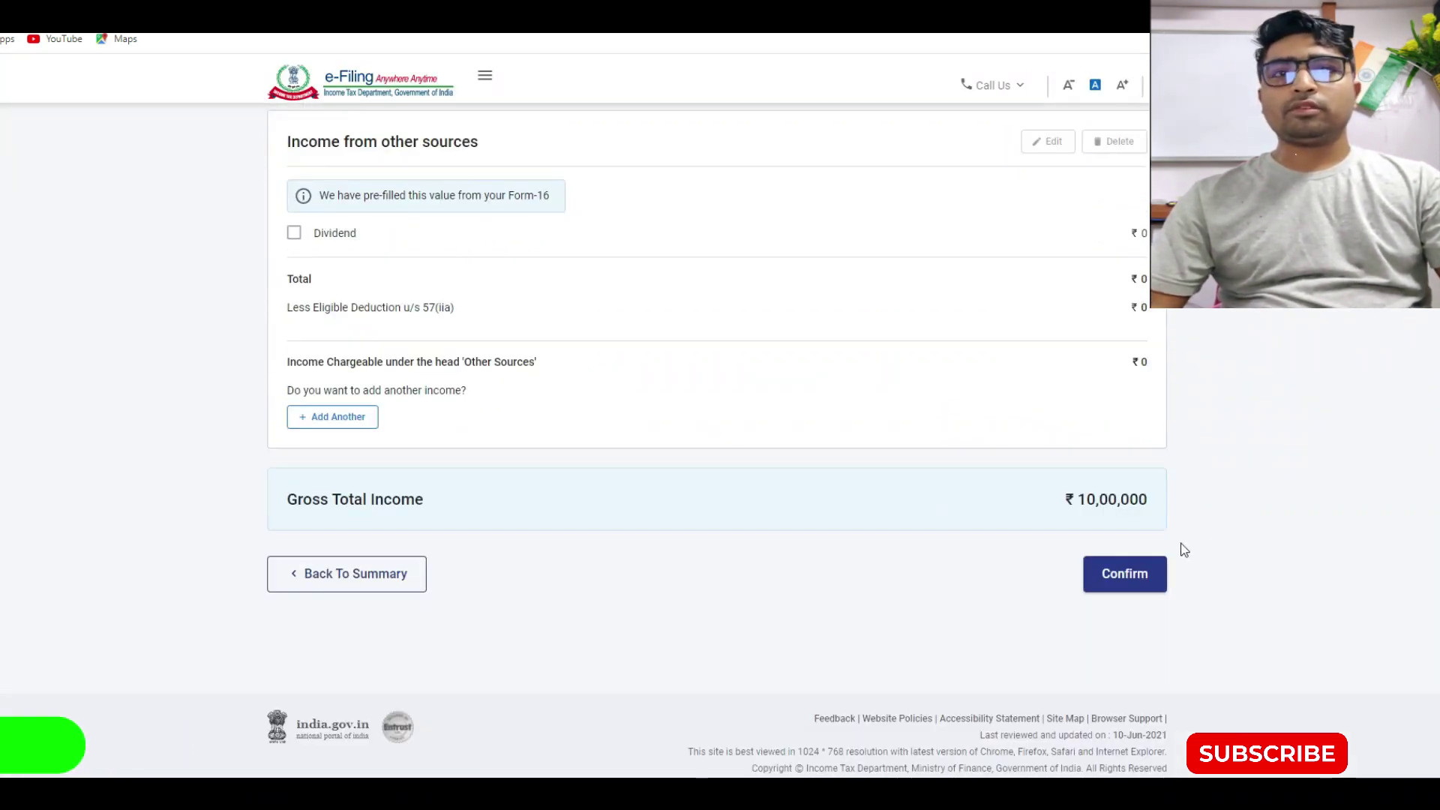
{"action": "left_click", "coordinate": [1120, 578]}
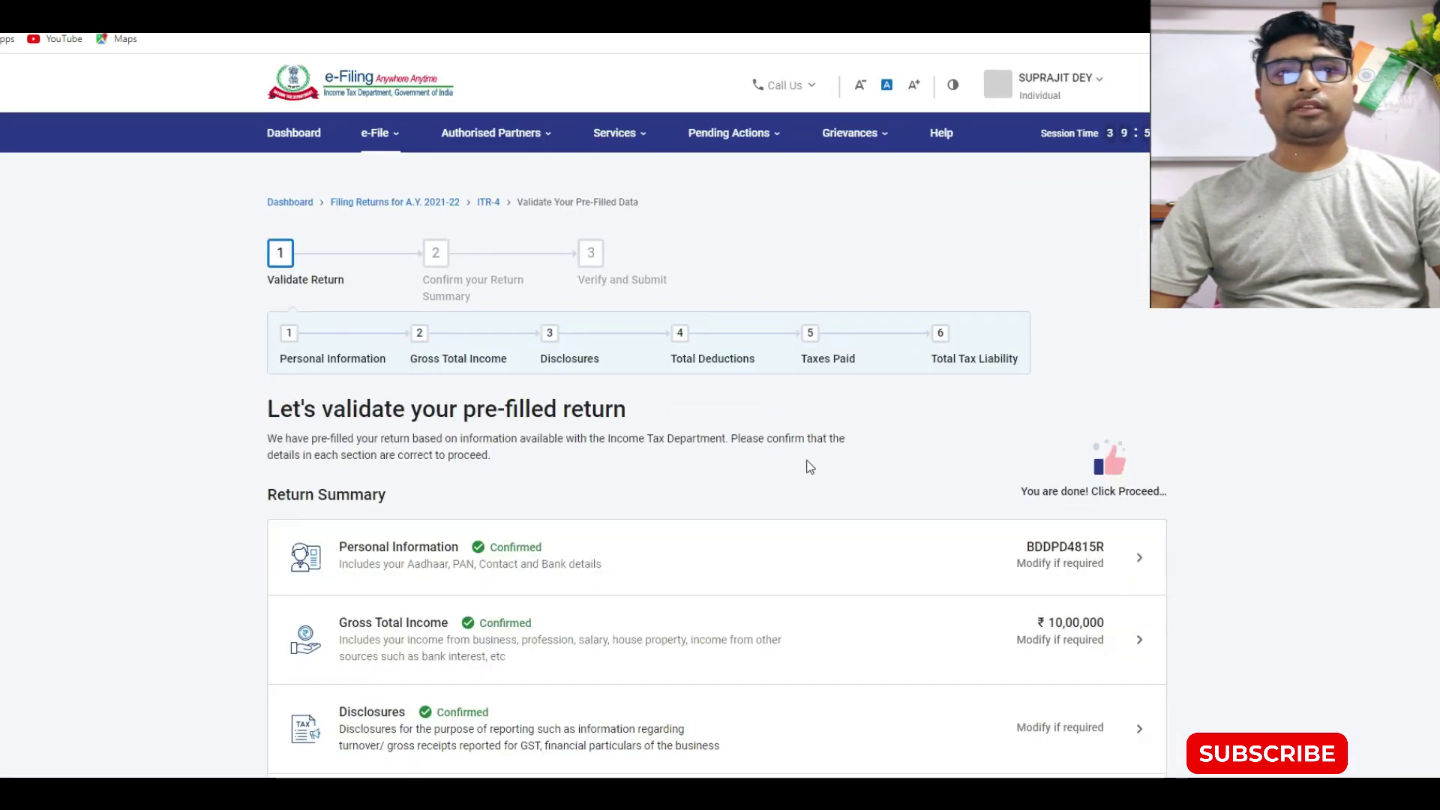
{"action": "scroll", "coordinate": [810, 466], "scroll_direction": "down", "scroll_amount": 6}
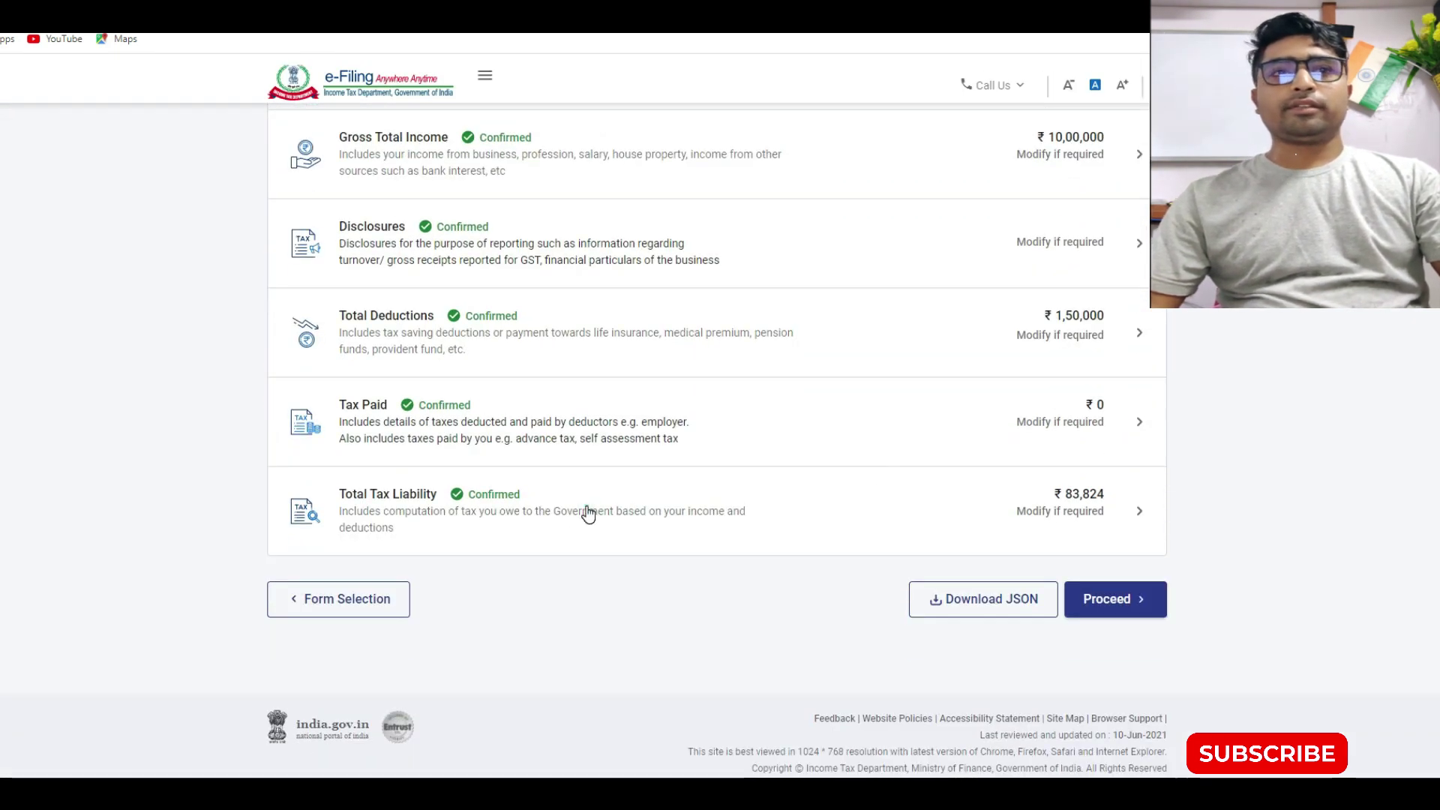
{"action": "left_click", "coordinate": [586, 513]}
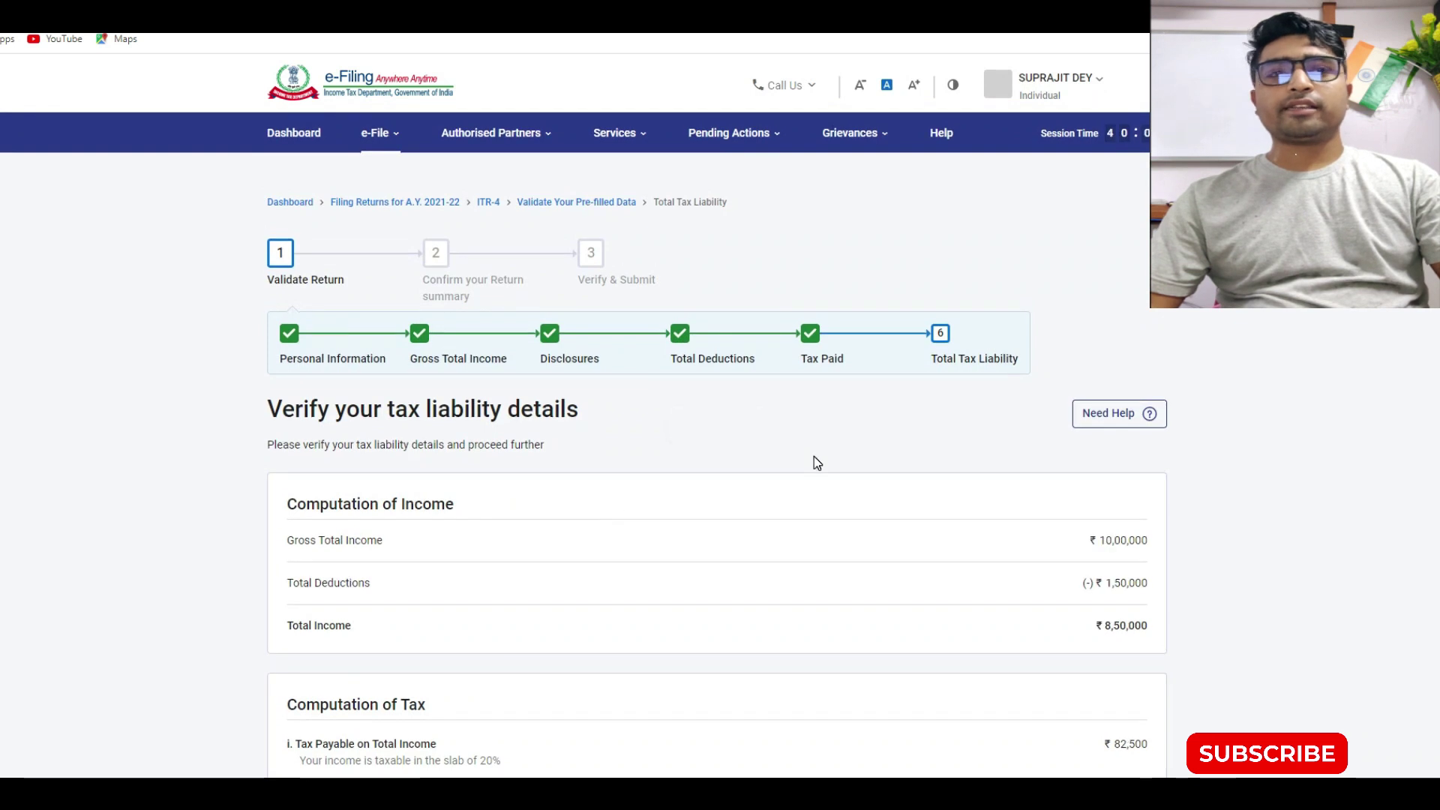
Step: Examine the tax computation from total income through rebate, cess and interest under 234A, 234B and 234C to the total payable
{"action": "scroll", "coordinate": [968, 546], "scroll_direction": "down", "scroll_amount": 2}
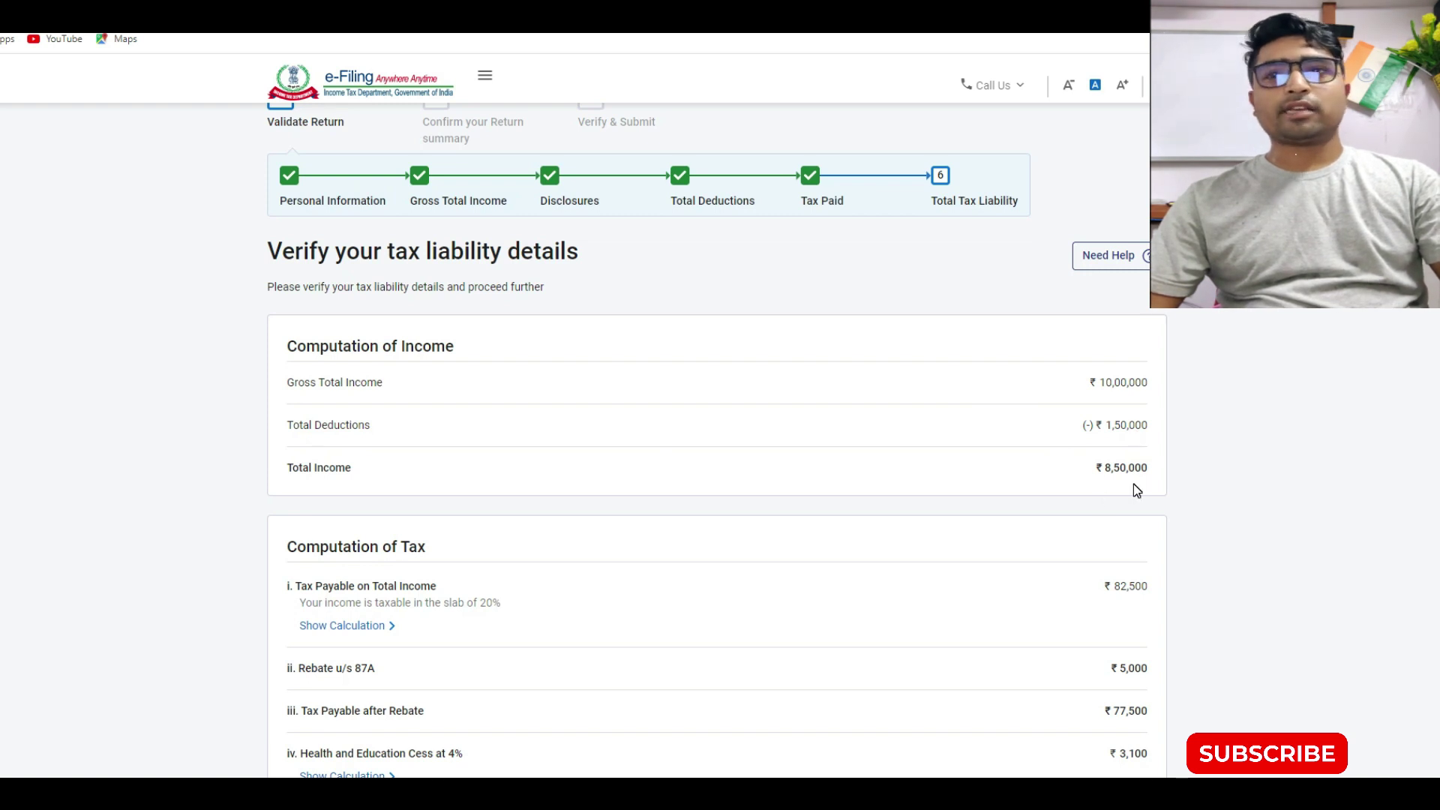
{"action": "scroll", "coordinate": [1137, 490], "scroll_direction": "down", "scroll_amount": 1}
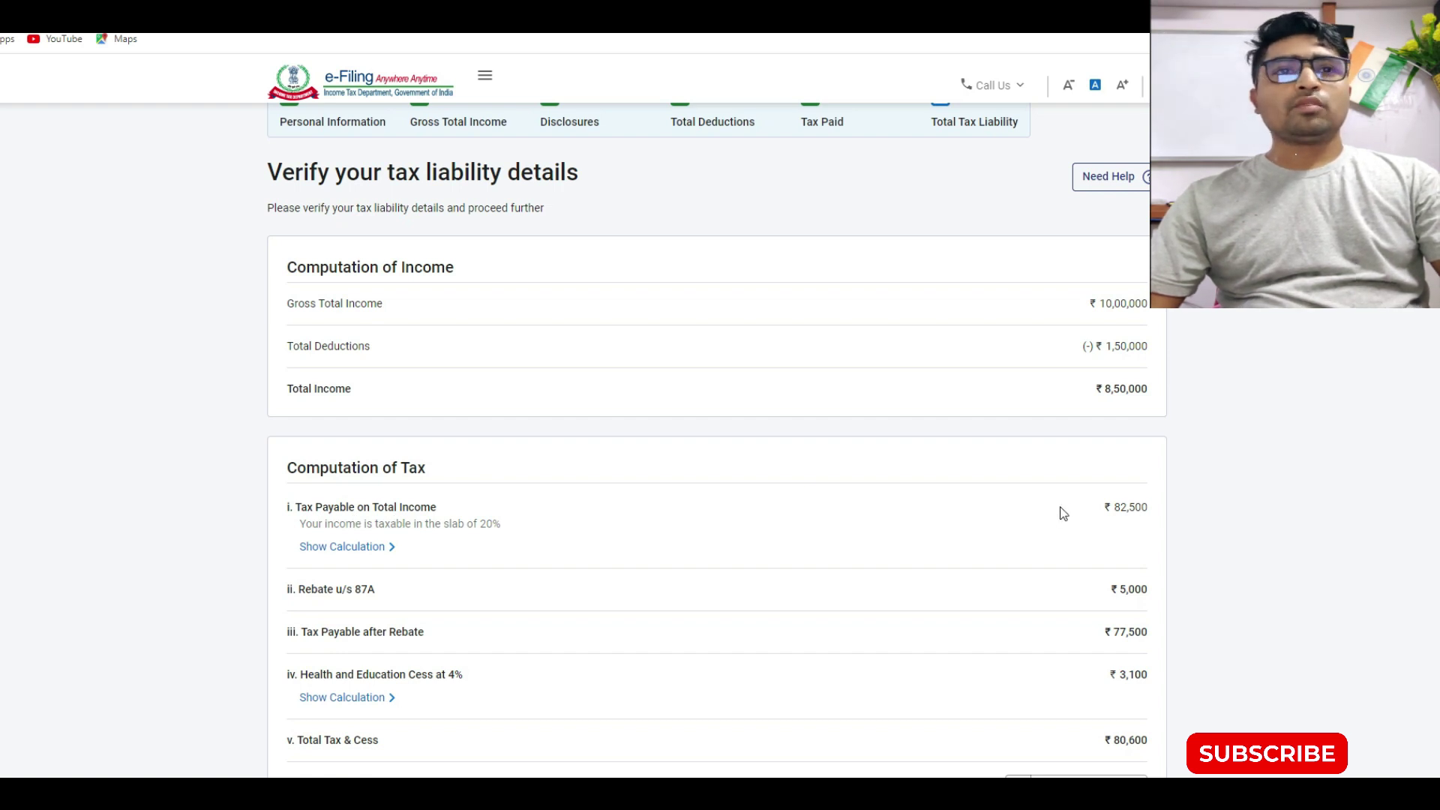
{"action": "scroll", "coordinate": [845, 526], "scroll_direction": "down", "scroll_amount": 2}
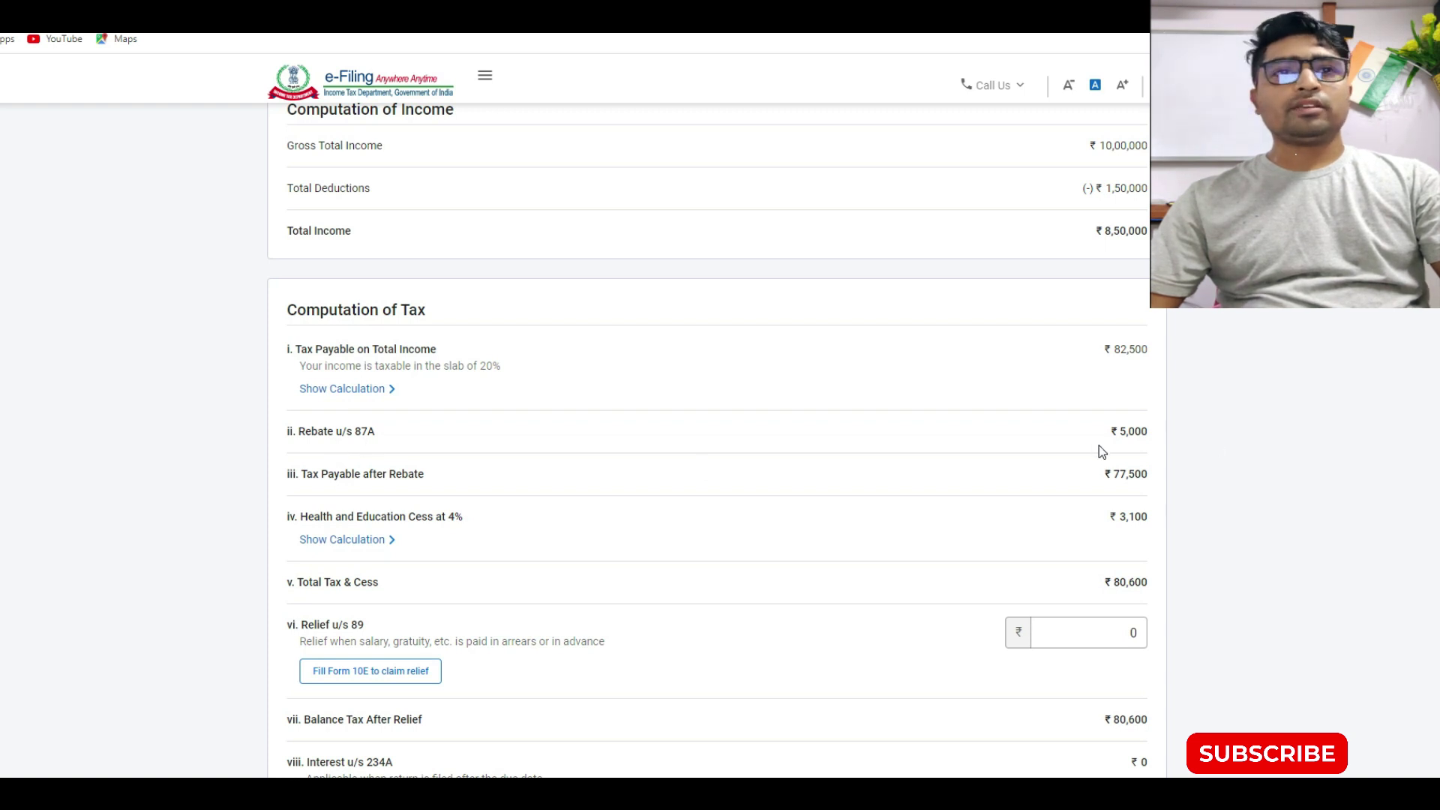
{"action": "scroll", "coordinate": [335, 446], "scroll_direction": "down", "scroll_amount": 1}
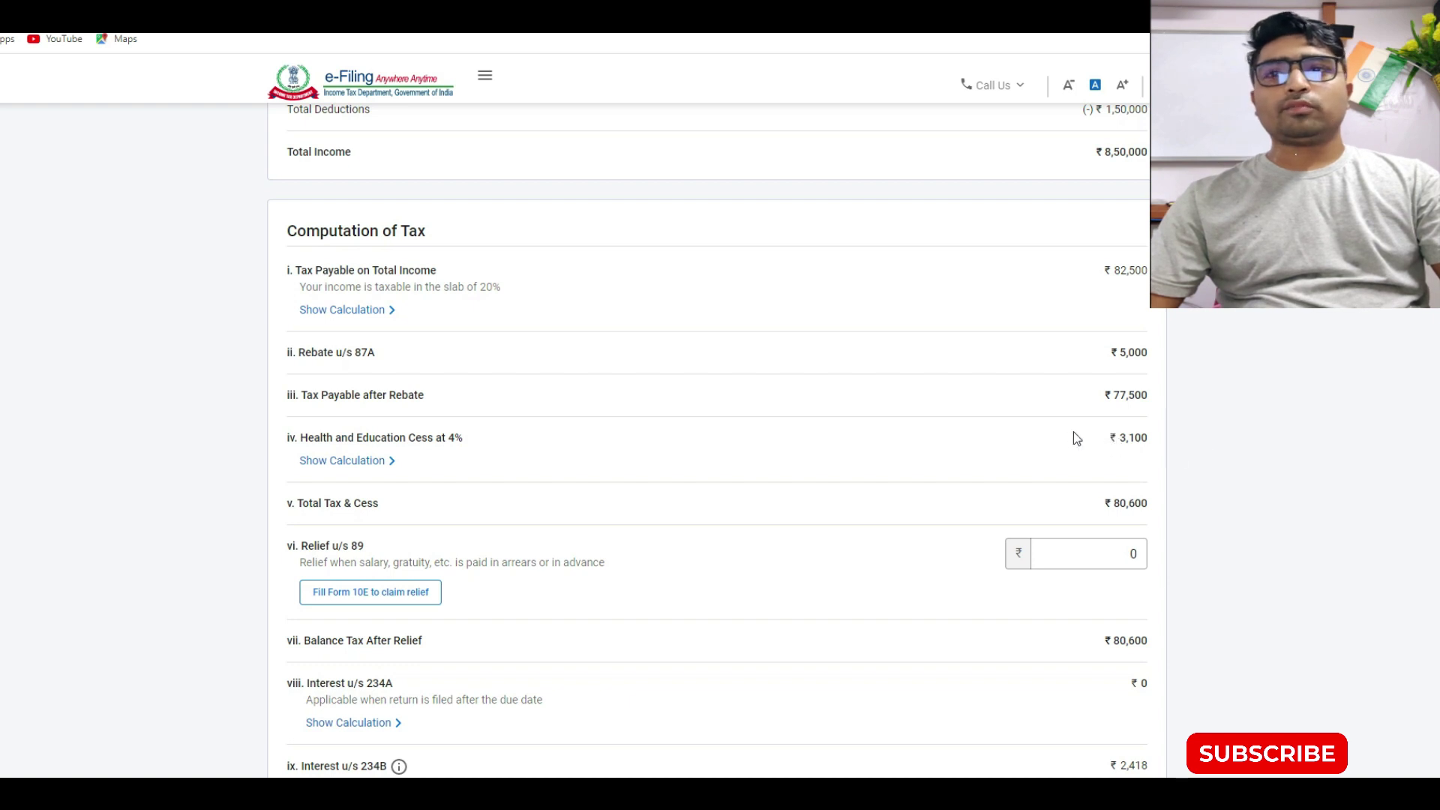
{"action": "scroll", "coordinate": [1047, 482], "scroll_direction": "down", "scroll_amount": 1}
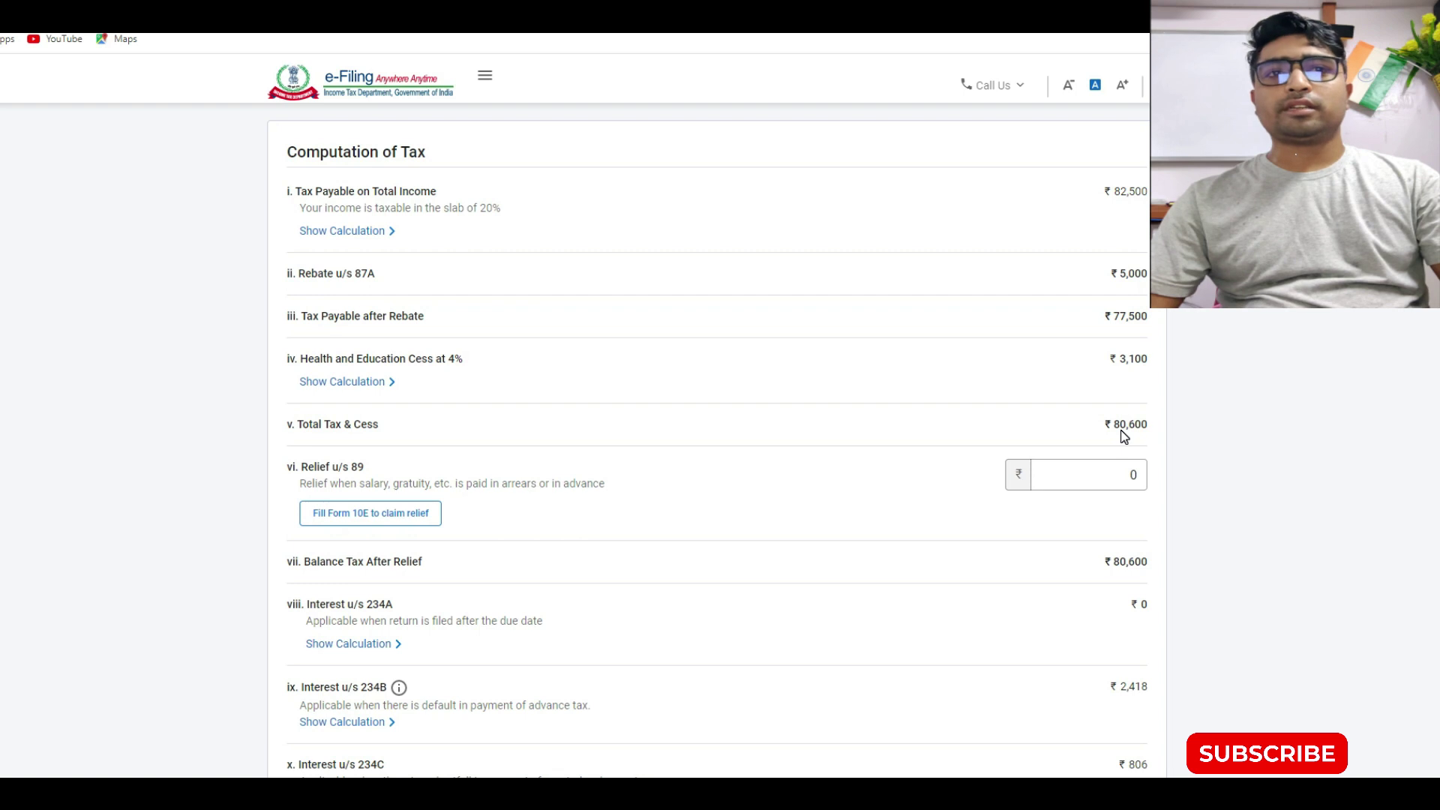
{"action": "scroll", "coordinate": [1119, 432], "scroll_direction": "down", "scroll_amount": 2}
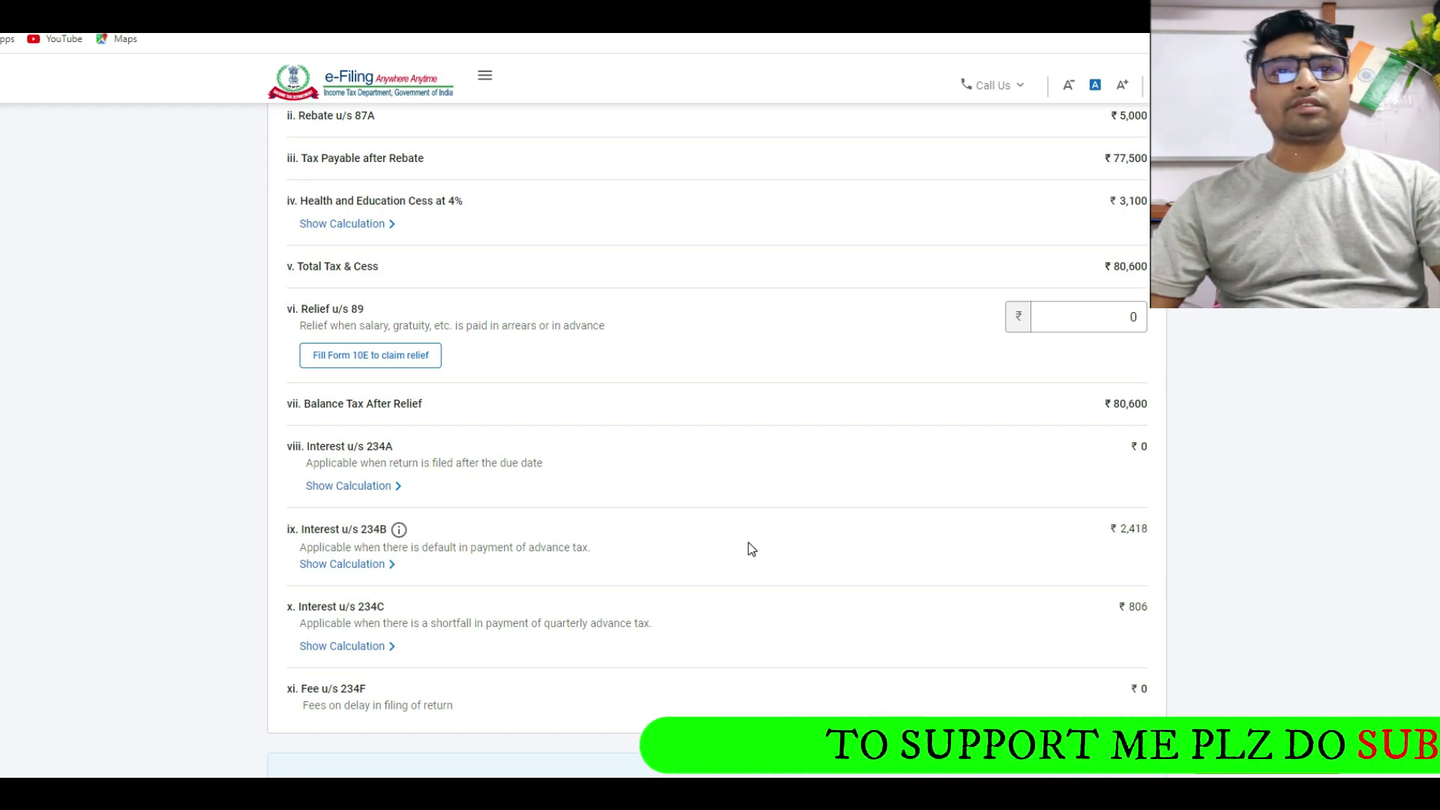
{"action": "scroll", "coordinate": [675, 558], "scroll_direction": "down", "scroll_amount": 2}
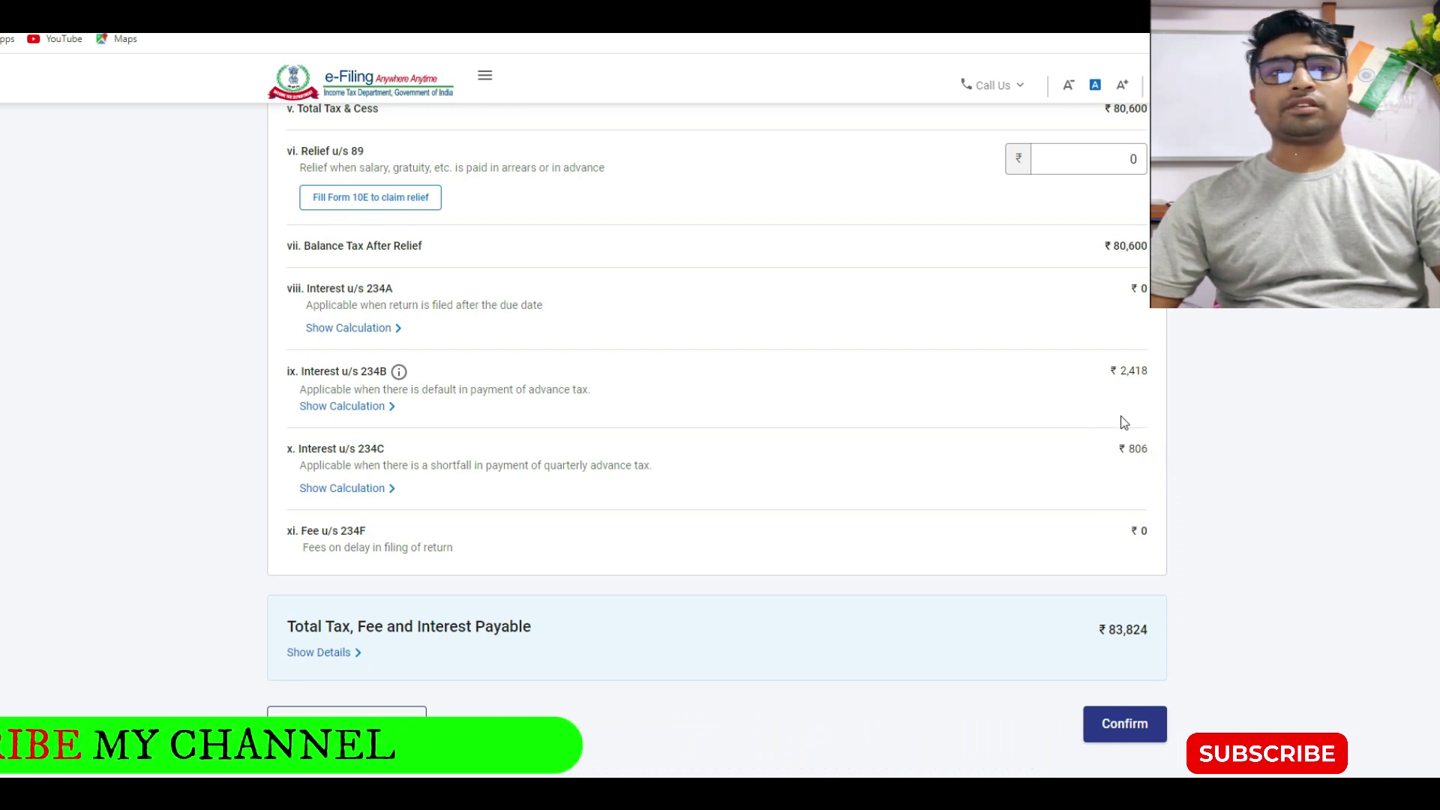
{"action": "scroll", "coordinate": [855, 492], "scroll_direction": "down", "scroll_amount": 1}
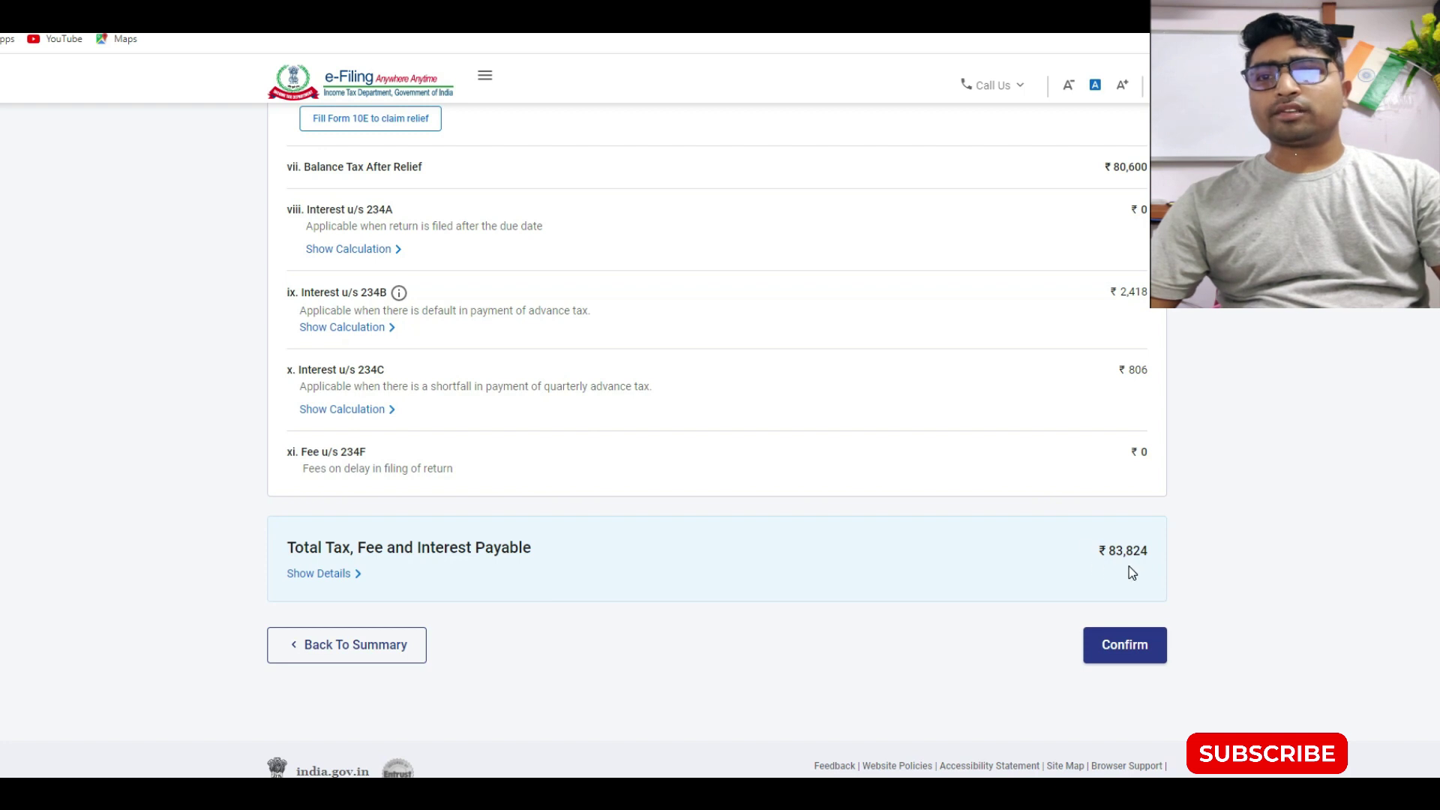
Step: Confirm the total tax liability and proceed from the return summary to the tax summary
{"action": "left_click", "coordinate": [1136, 650]}
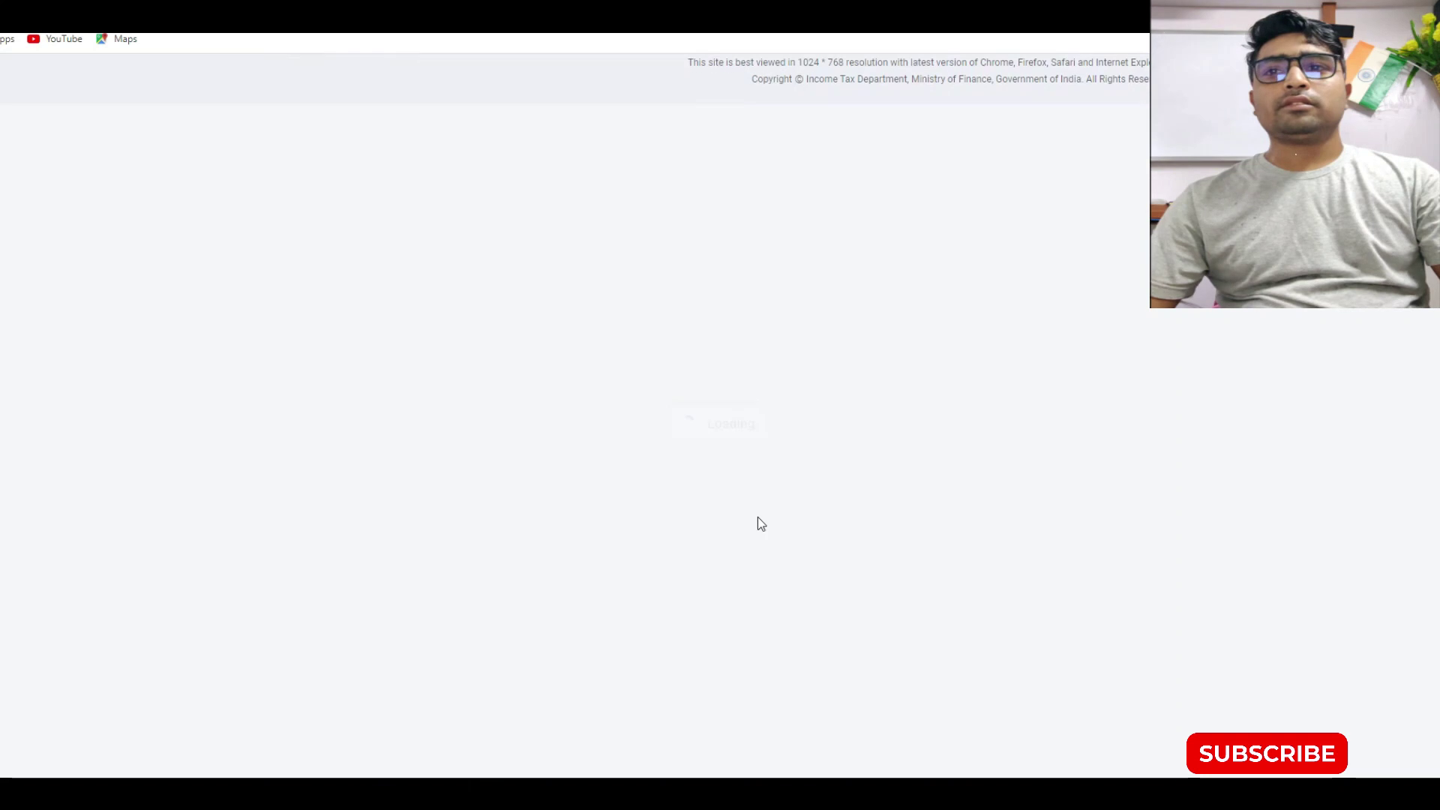
{"action": "scroll", "coordinate": [757, 517], "scroll_direction": "down", "scroll_amount": 6}
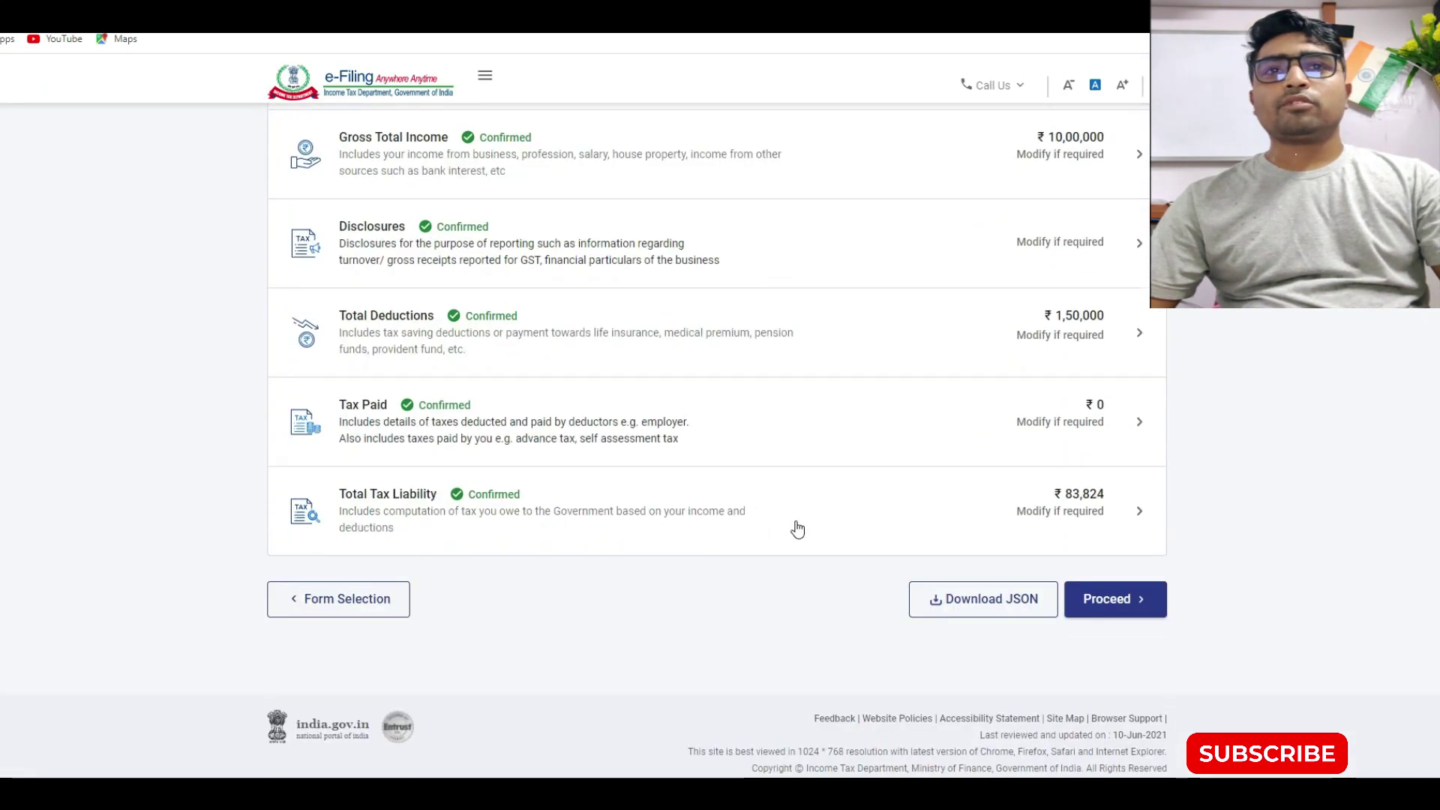
{"action": "left_click", "coordinate": [1108, 598]}
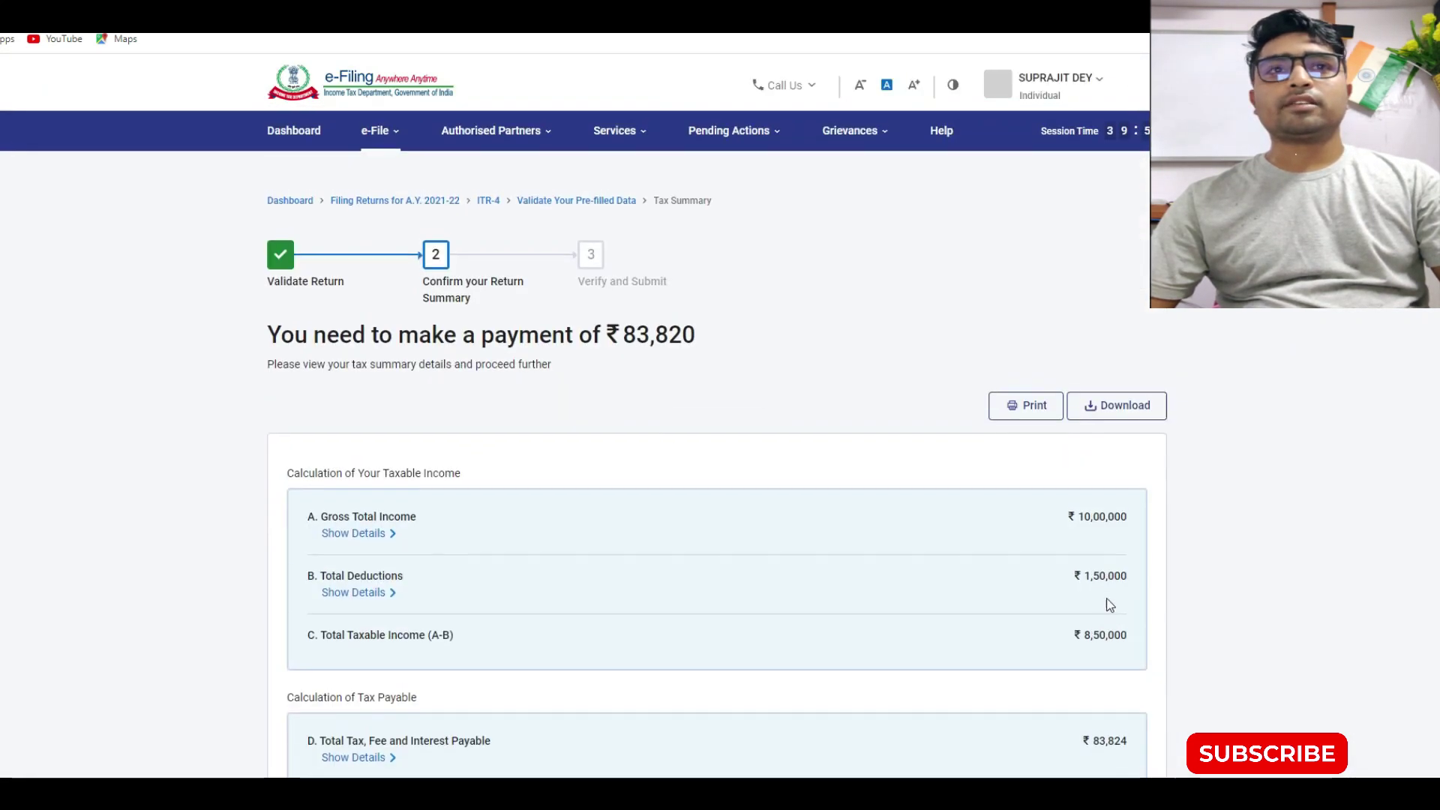
Step: Review the tax summary down to the amount payable, try the Pay Now option, and choose Pay Later instead
{"action": "scroll", "coordinate": [848, 476], "scroll_direction": "down", "scroll_amount": 3}
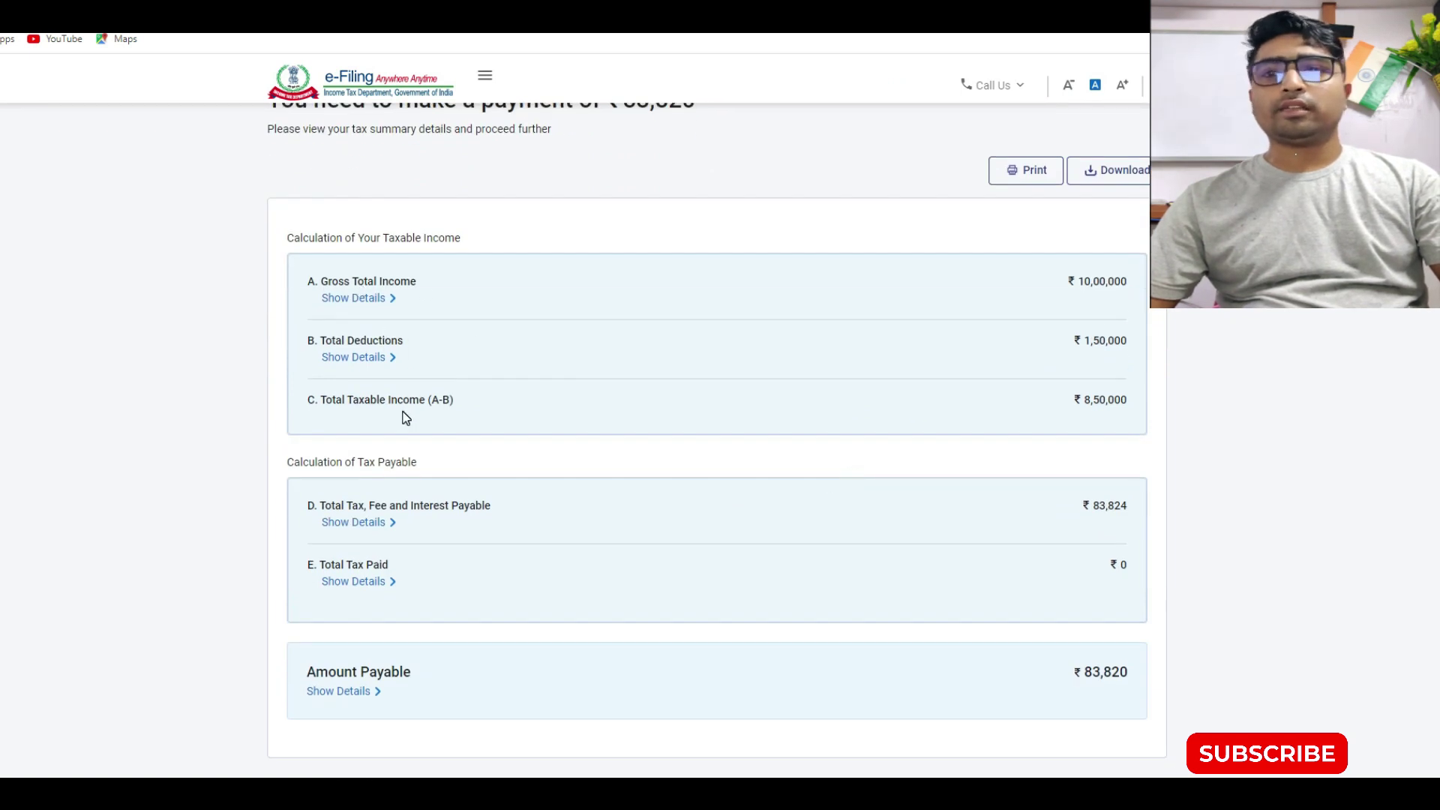
{"action": "scroll", "coordinate": [1138, 537], "scroll_direction": "down", "scroll_amount": 3}
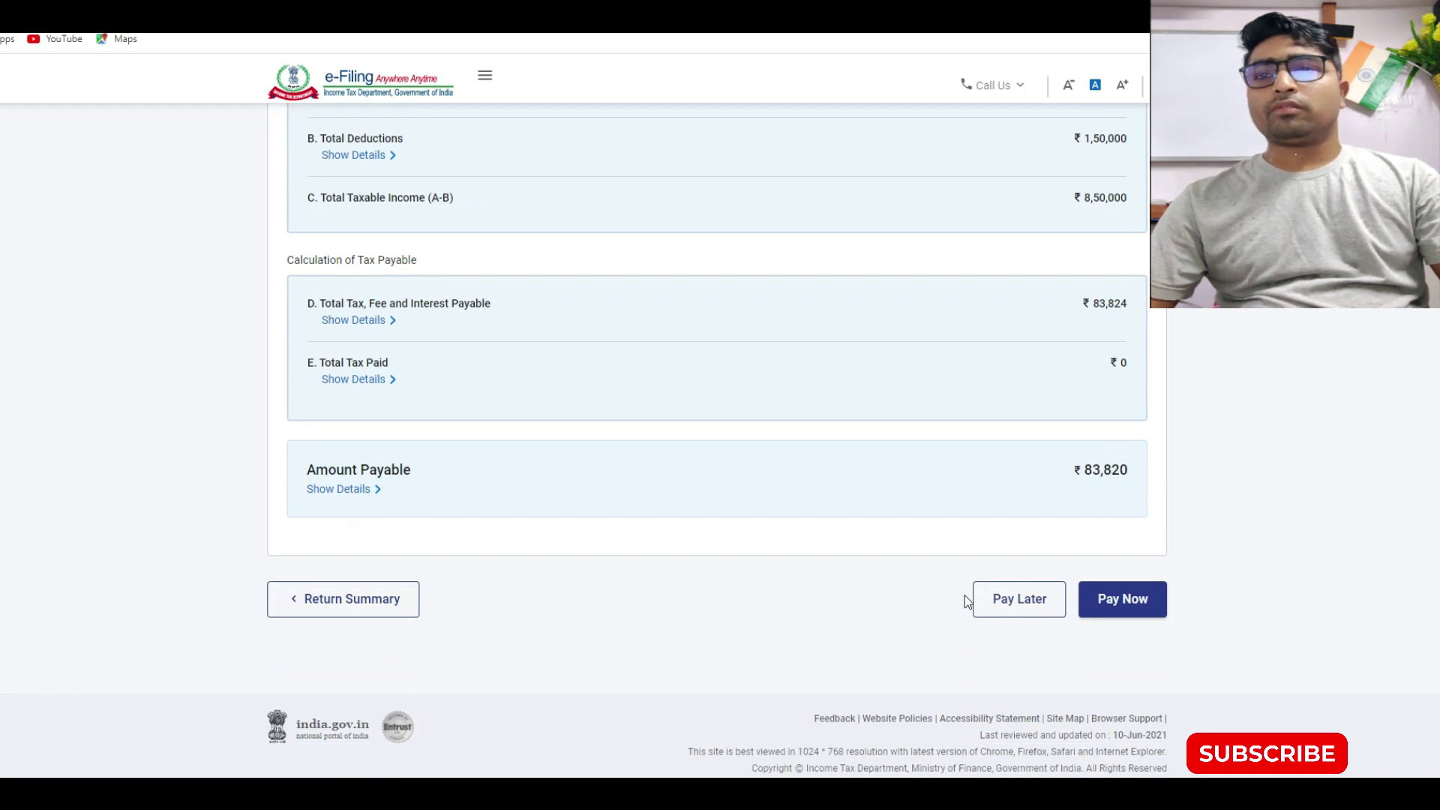
{"action": "left_click", "coordinate": [1116, 600]}
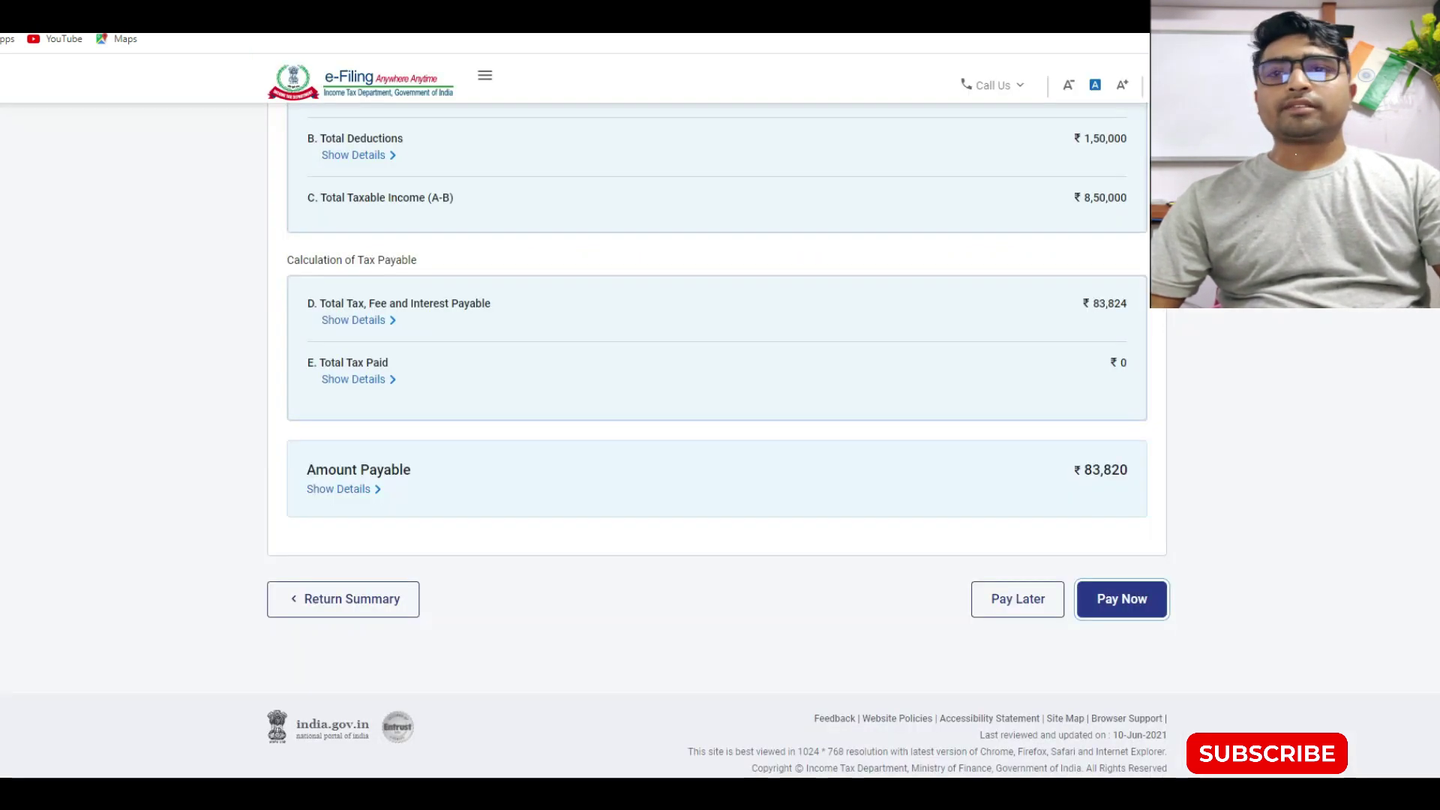
{"action": "left_click", "coordinate": [1017, 604]}
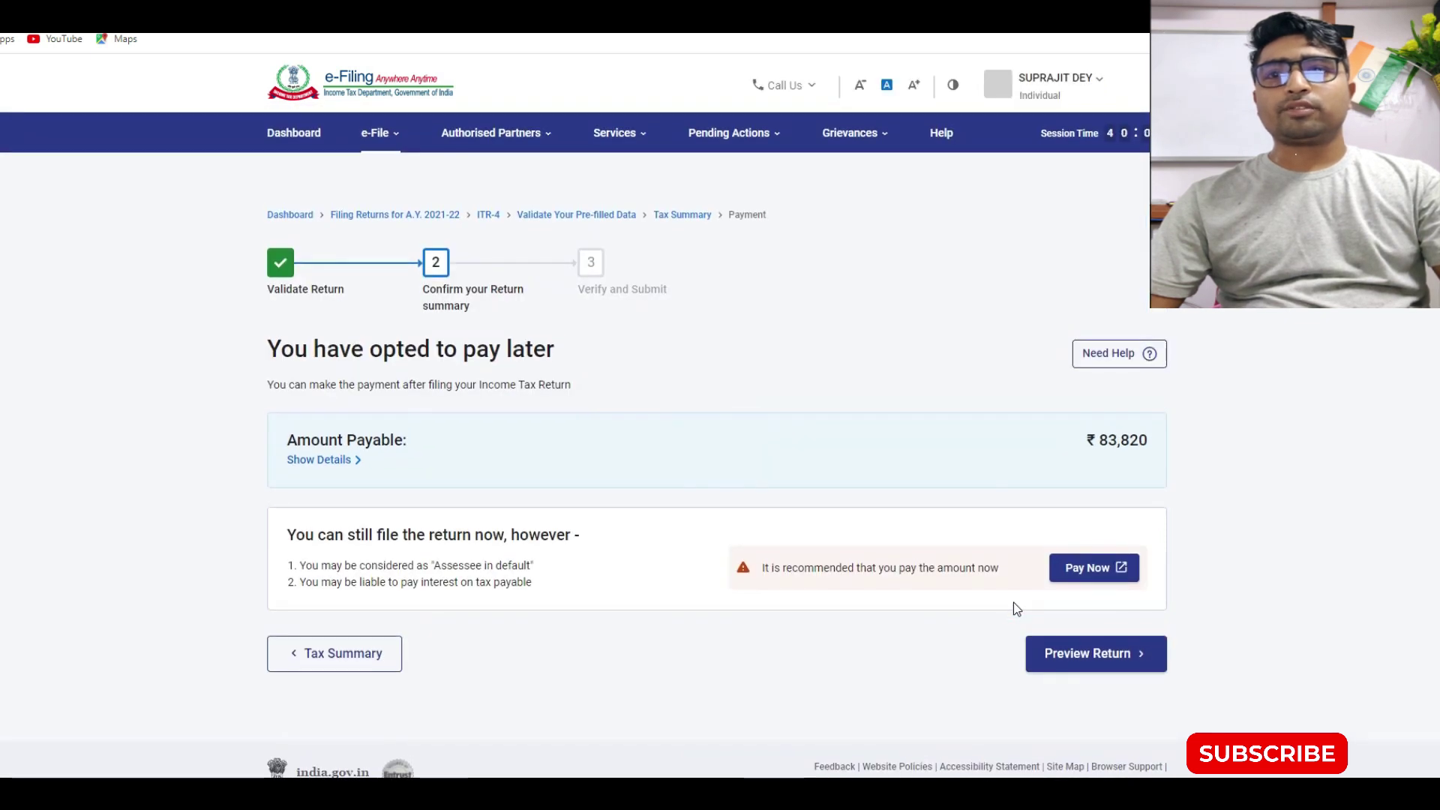